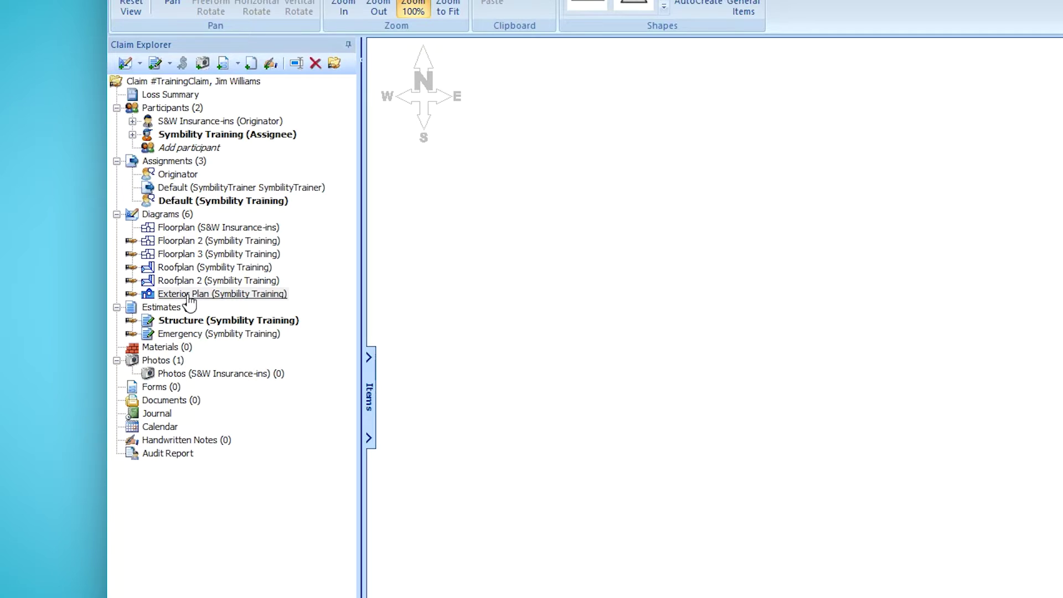
Step: Open the claim's existing Exterior Plan diagram
right_click(165, 216)
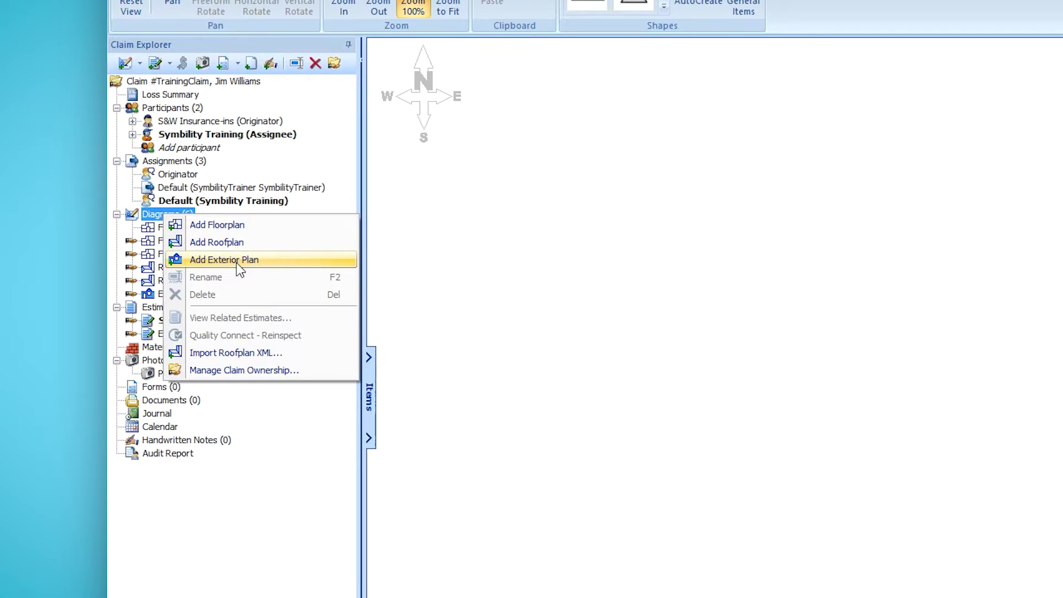
click(587, 381)
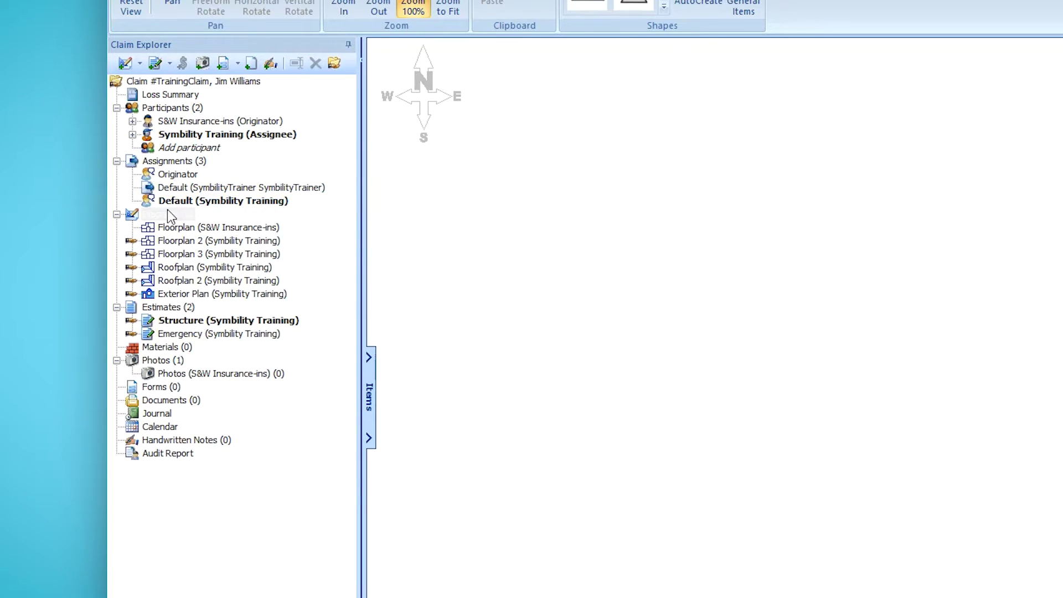
click(216, 294)
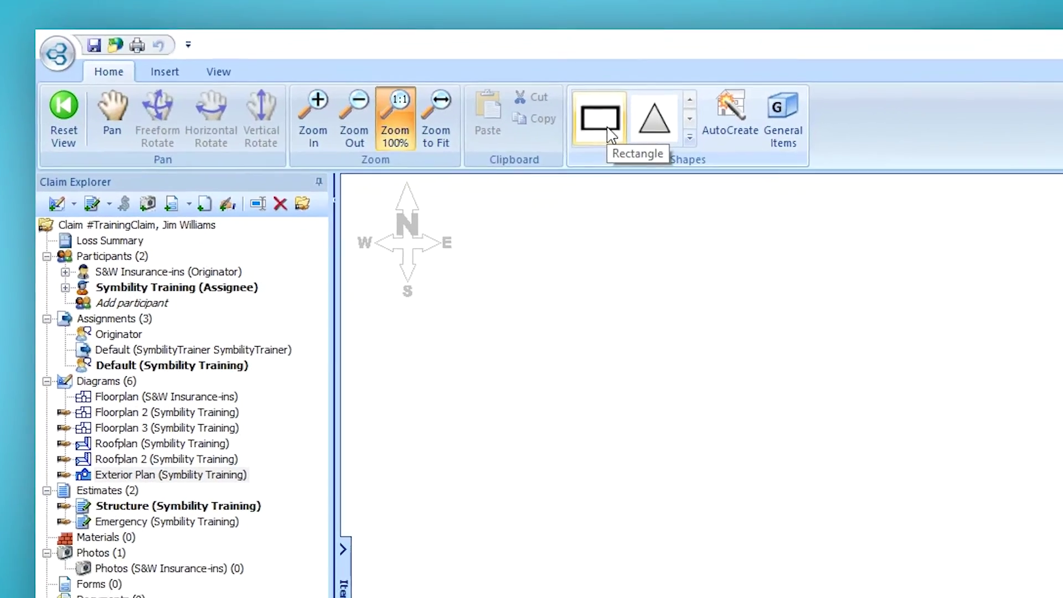
Step: Place a rectangle on the empty exterior plan and set its width to 15'
click(609, 133)
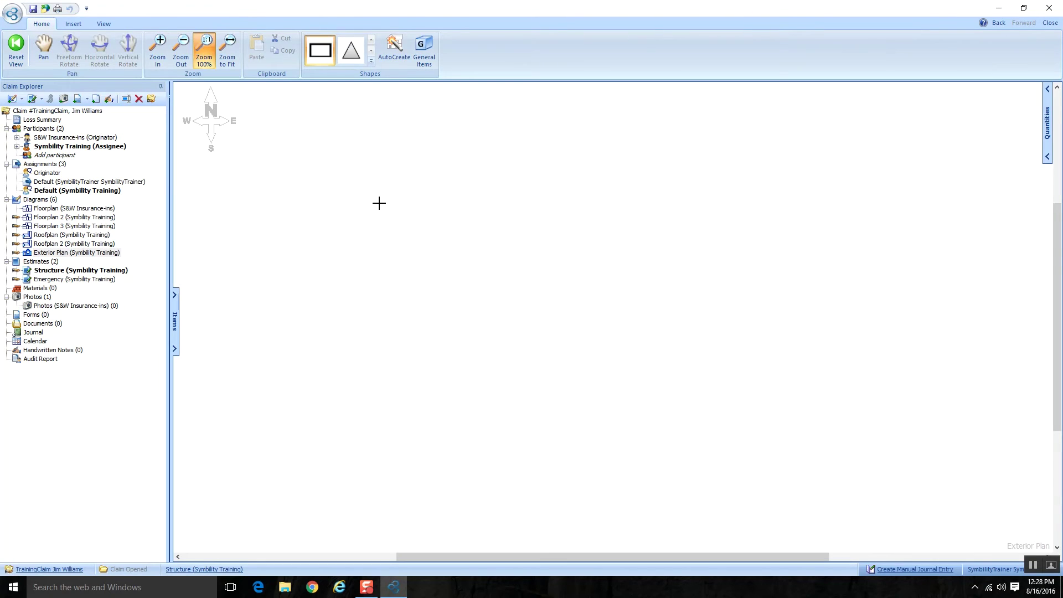
click(380, 203)
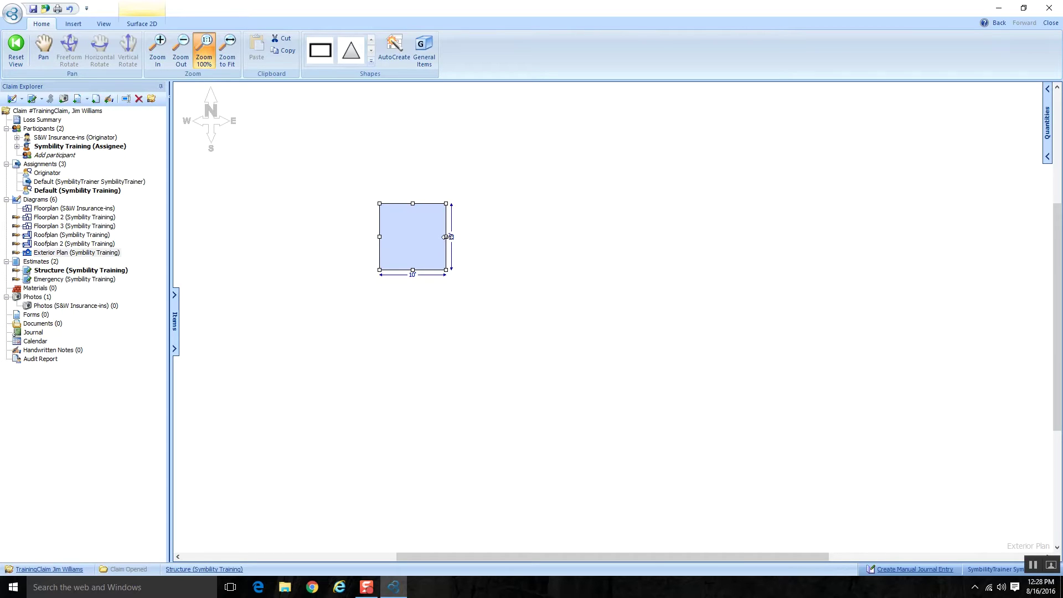
drag(447, 237, 492, 237)
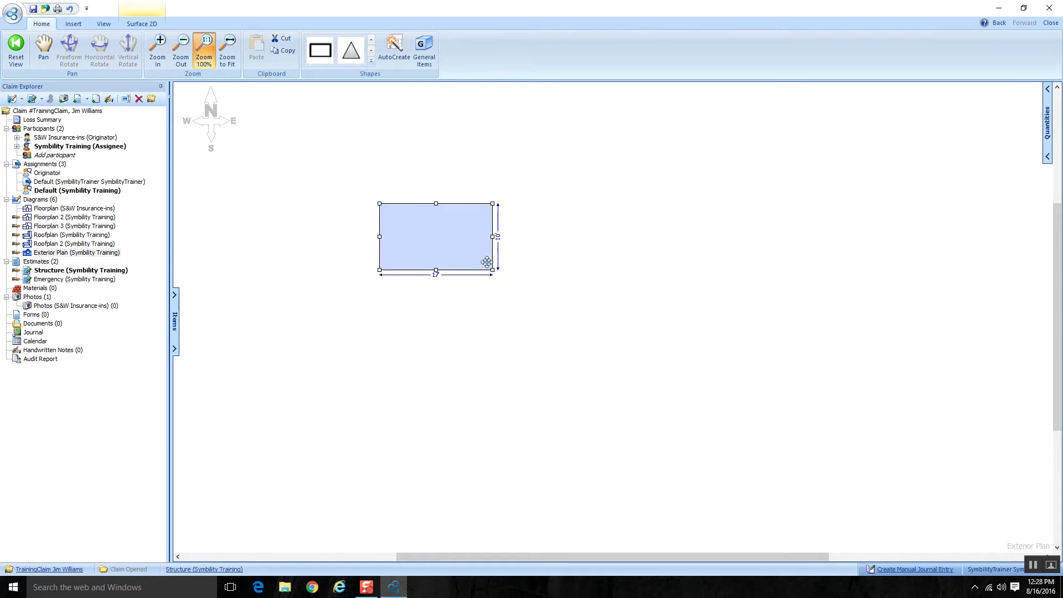
click(436, 274)
text(15)
key(Return)
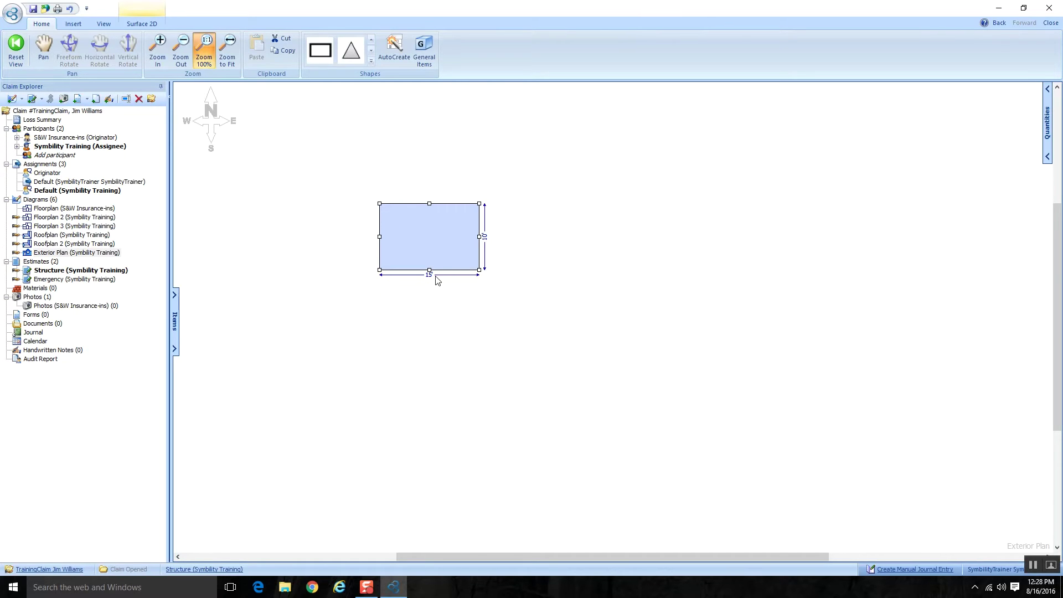
Step: Set the rectangle's height to 12'
click(486, 237)
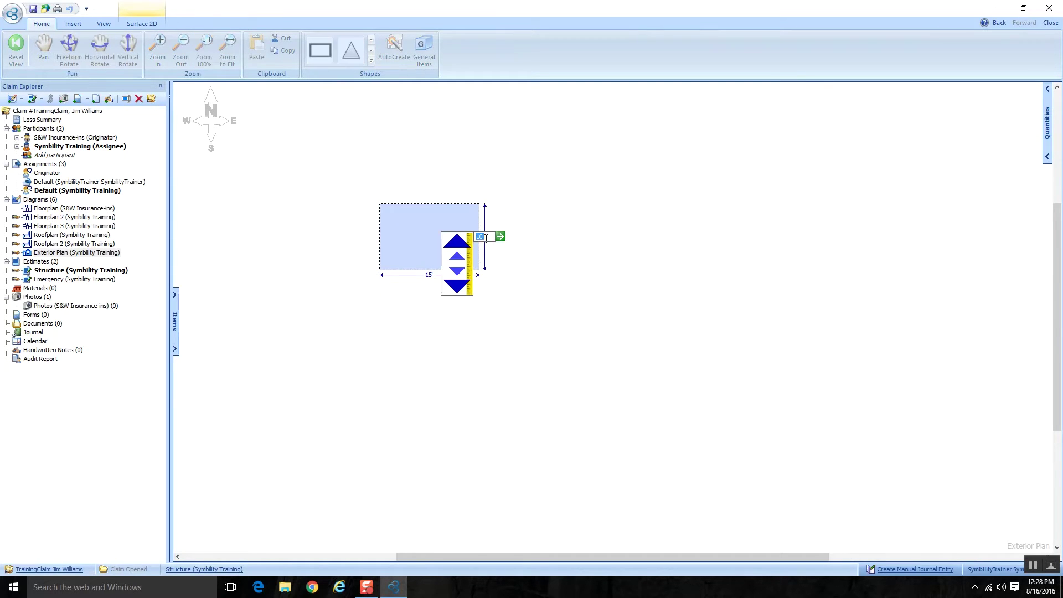
click(456, 243)
click(456, 243)
click(526, 295)
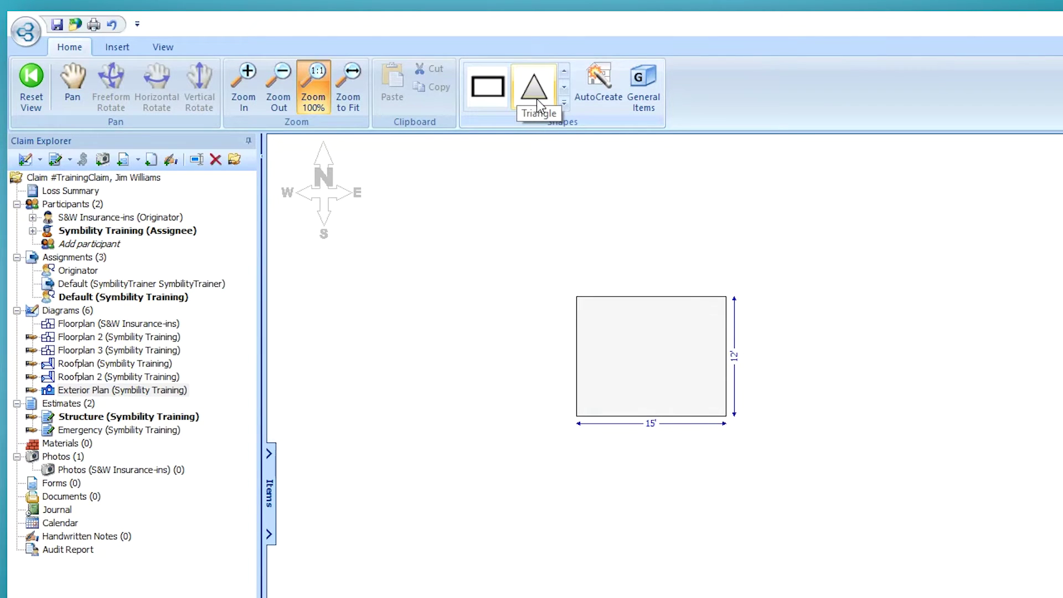
Step: Add a triangle above the rectangle, then seat it on the rectangle's top edge with a matching 15' base
scroll(746, 266, up, 3)
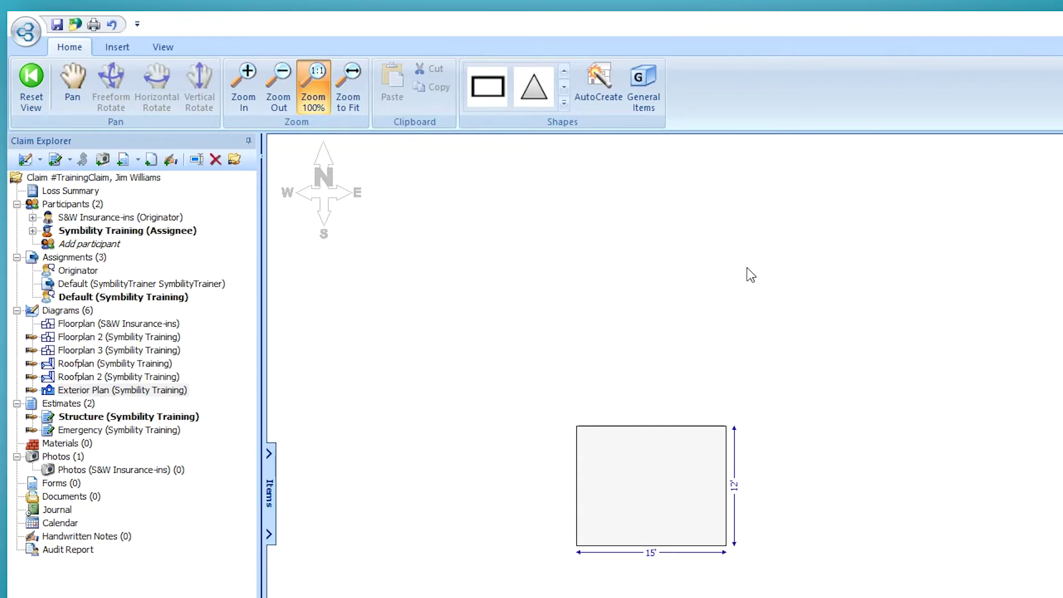
click(536, 86)
click(748, 223)
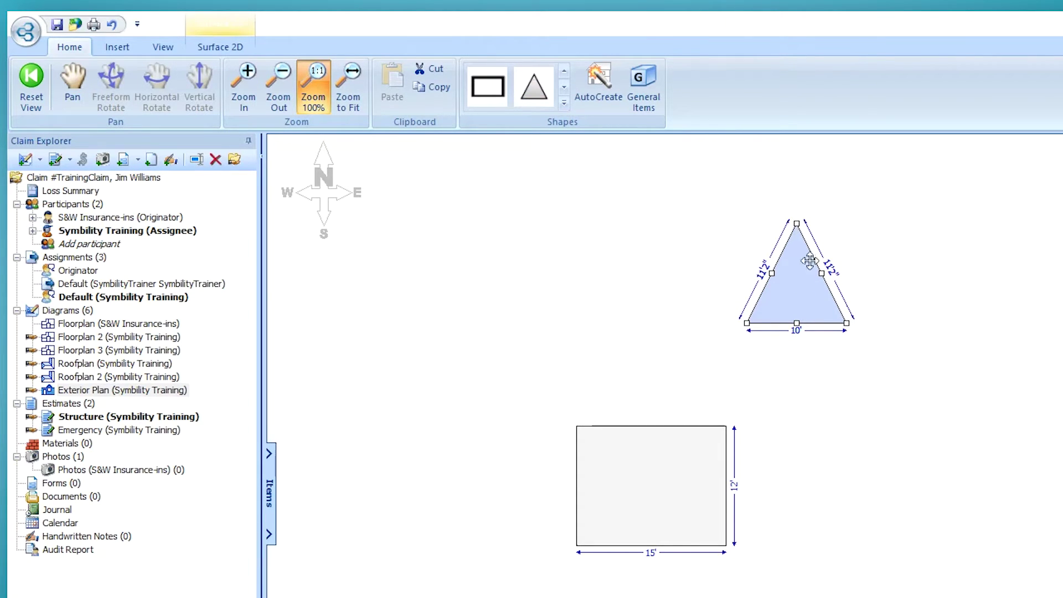
mouse_move(821, 276)
mouse_down()
mouse_move(892, 244)
mouse_move(831, 282)
mouse_move(830, 271)
mouse_up()
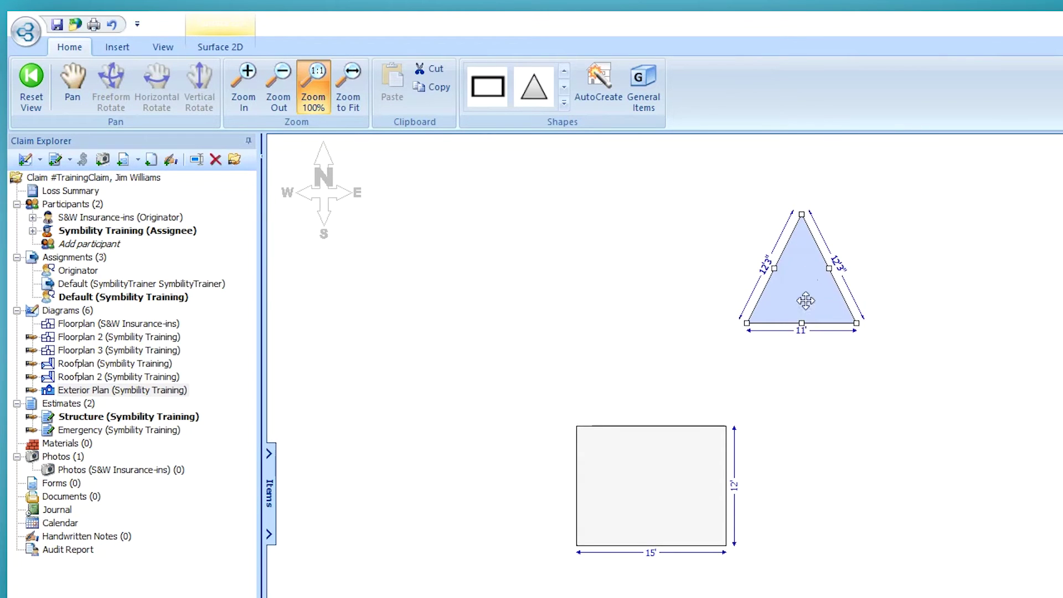
drag(802, 323, 790, 376)
drag(809, 326, 662, 380)
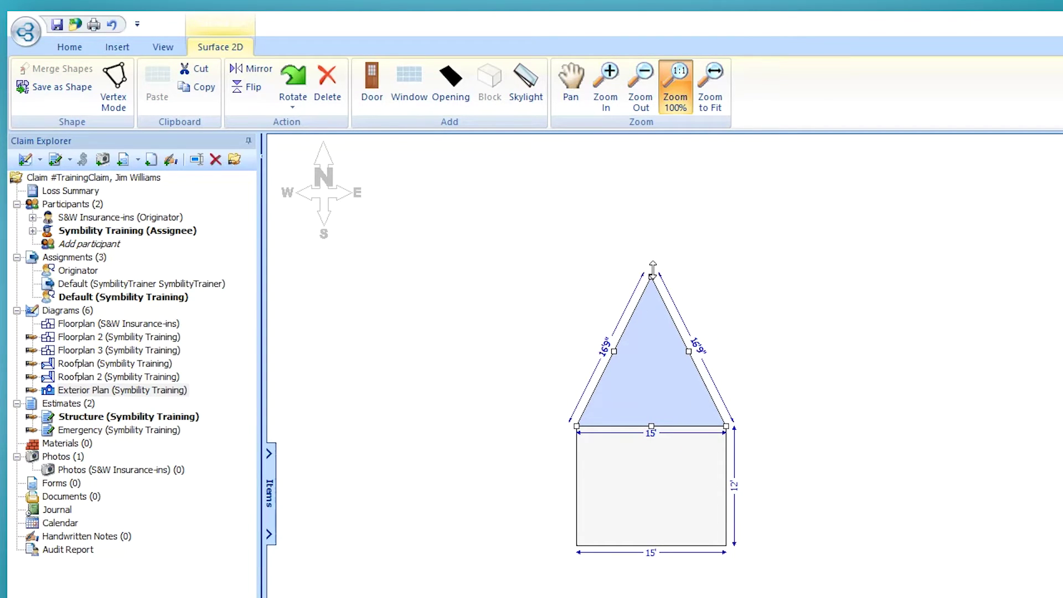
Step: Lower the triangle's peak in Vertex Mode until both sloped sides are about 10'7", keeping the 15' base
click(653, 316)
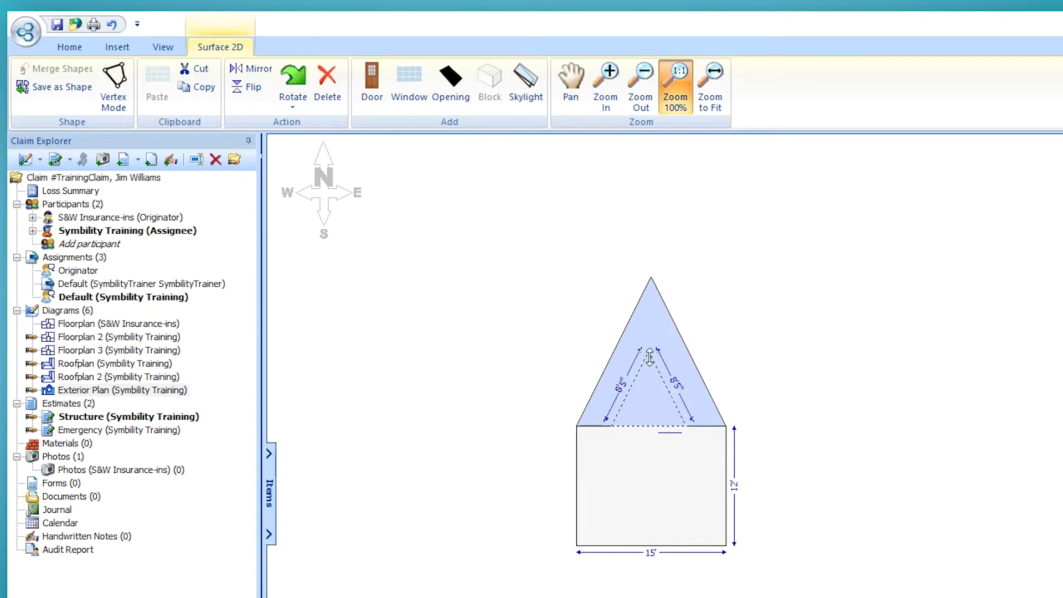
drag(660, 314, 657, 280)
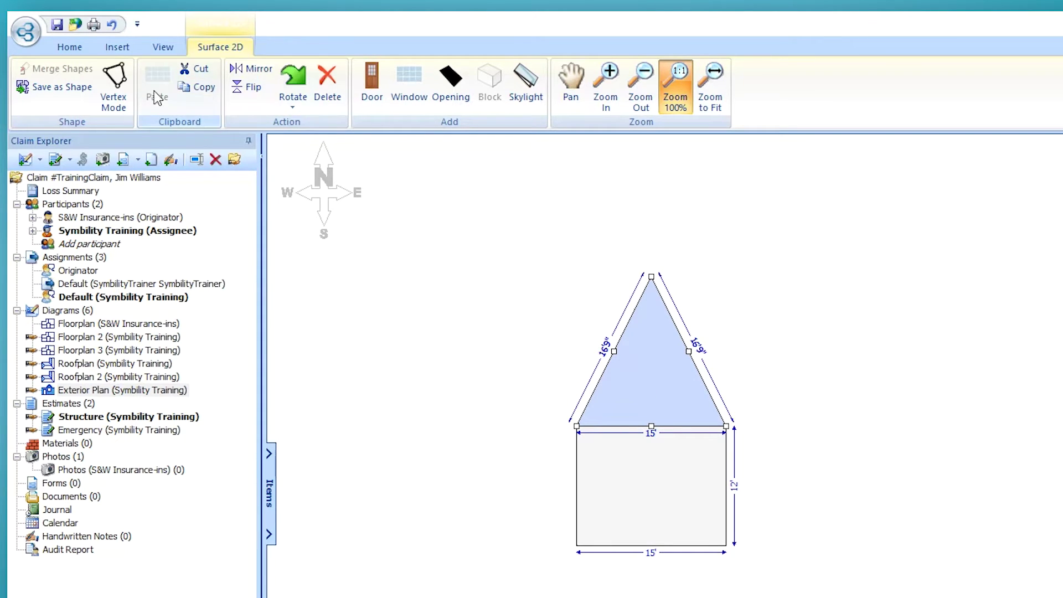
click(116, 89)
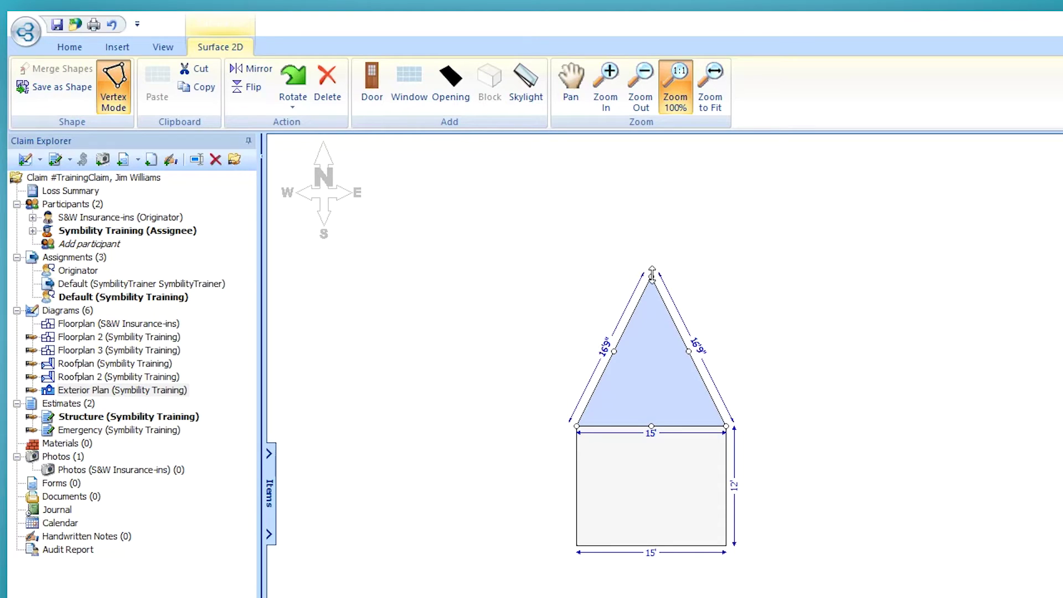
drag(652, 275, 652, 355)
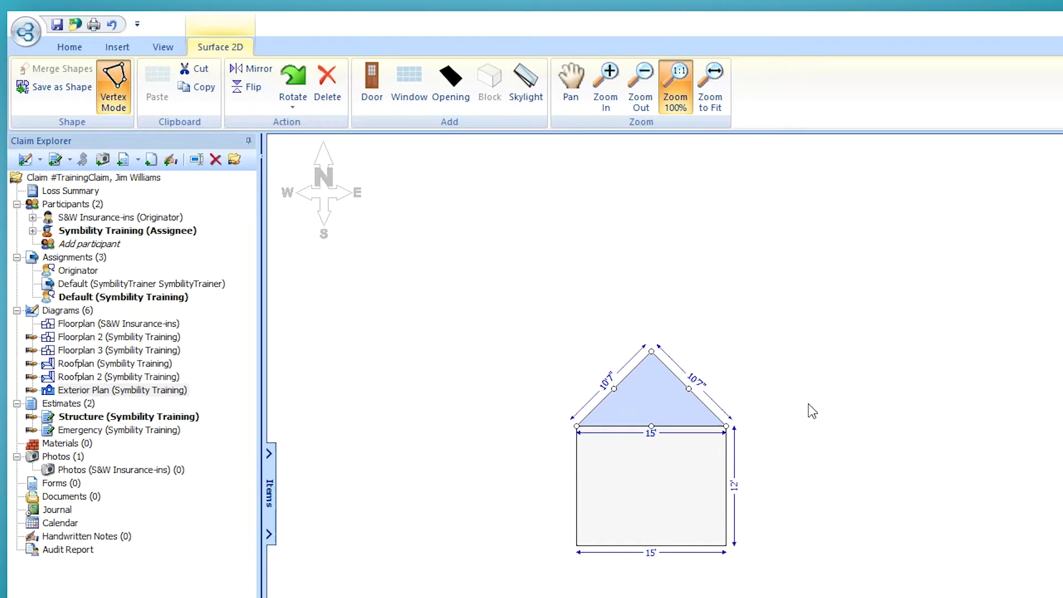
click(808, 407)
Step: Readjust the triangle by its corner and side to a 15' base and 10'7" slopes, with the rectangle below at 12'5" high
click(678, 415)
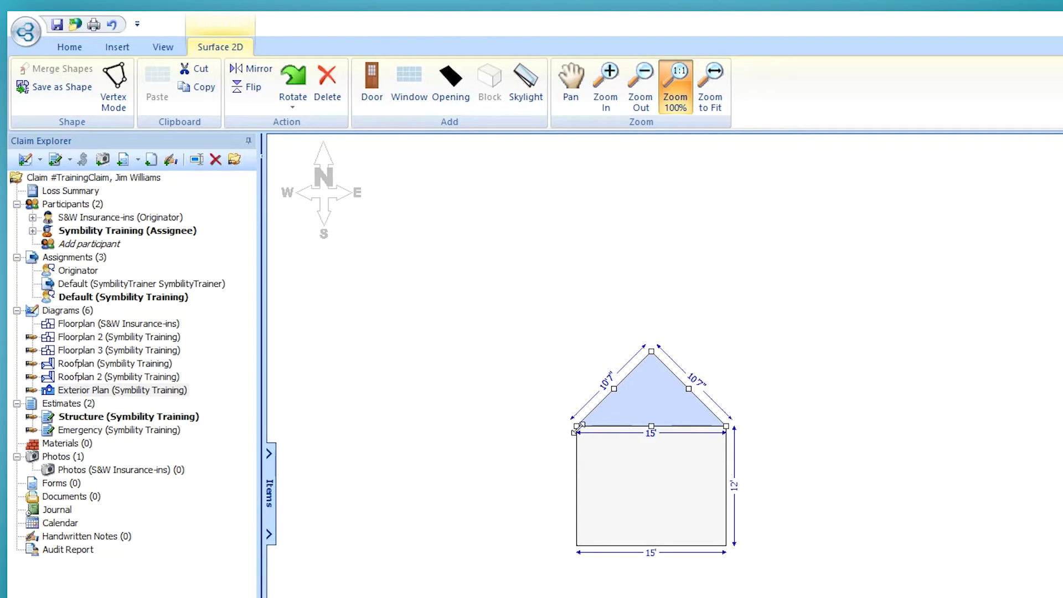
mouse_move(580, 427)
mouse_down()
mouse_move(571, 430)
mouse_move(578, 422)
mouse_up()
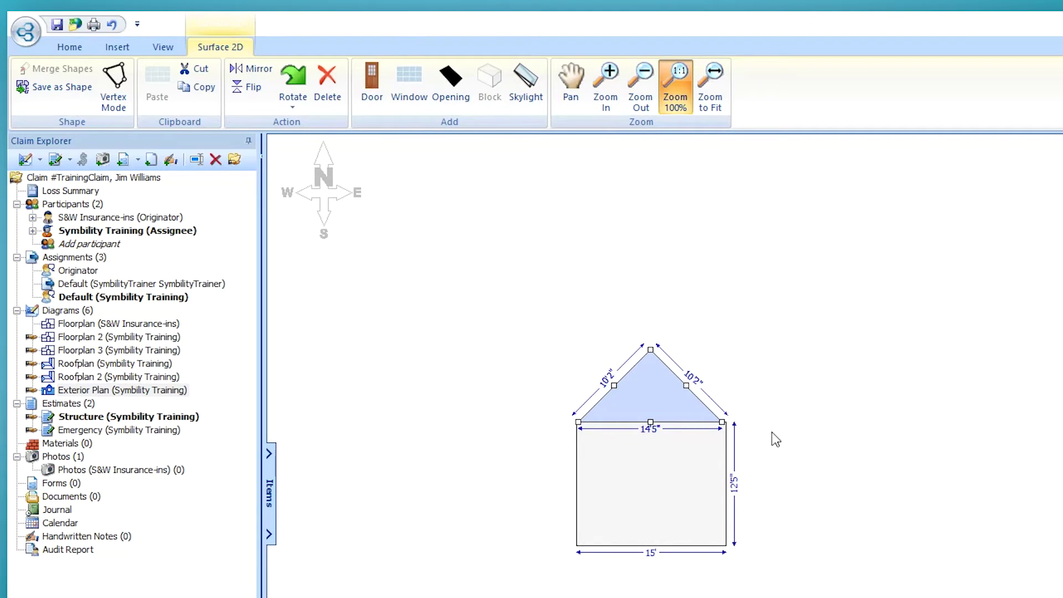
drag(697, 395, 691, 389)
click(790, 460)
click(671, 398)
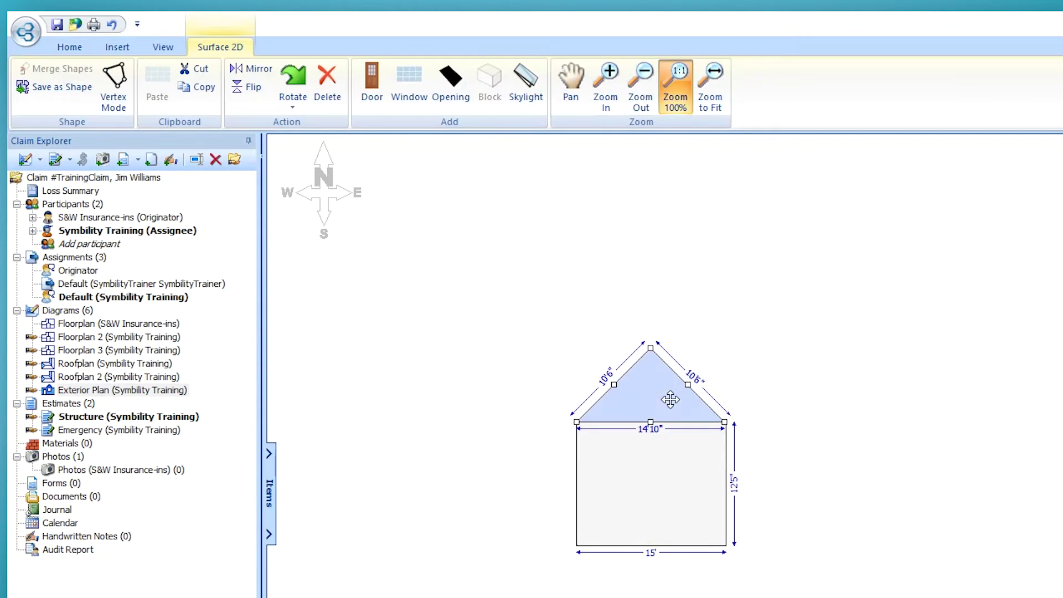
drag(689, 388, 693, 383)
click(807, 430)
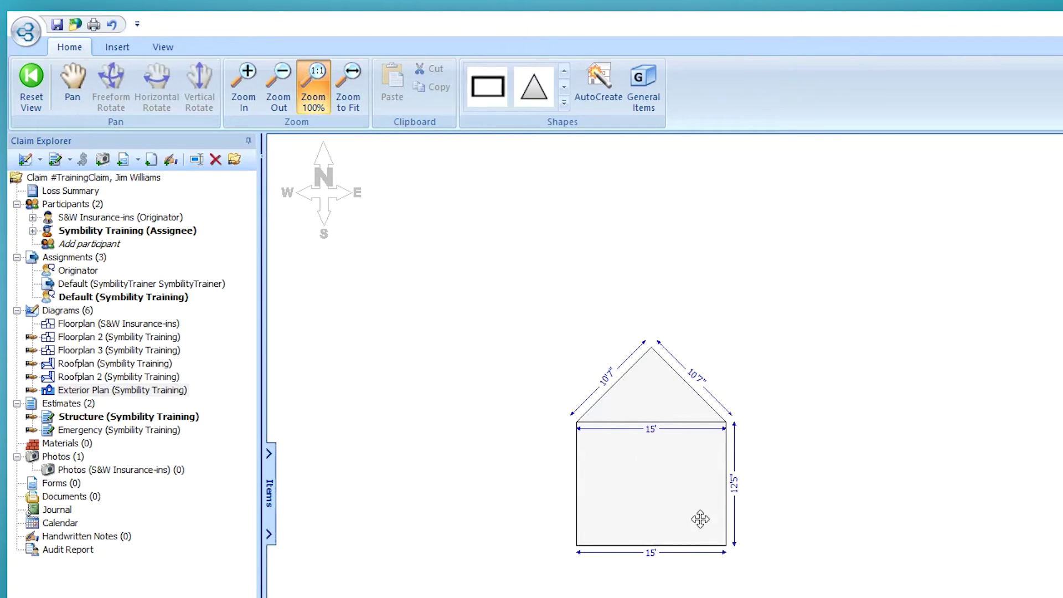
click(672, 480)
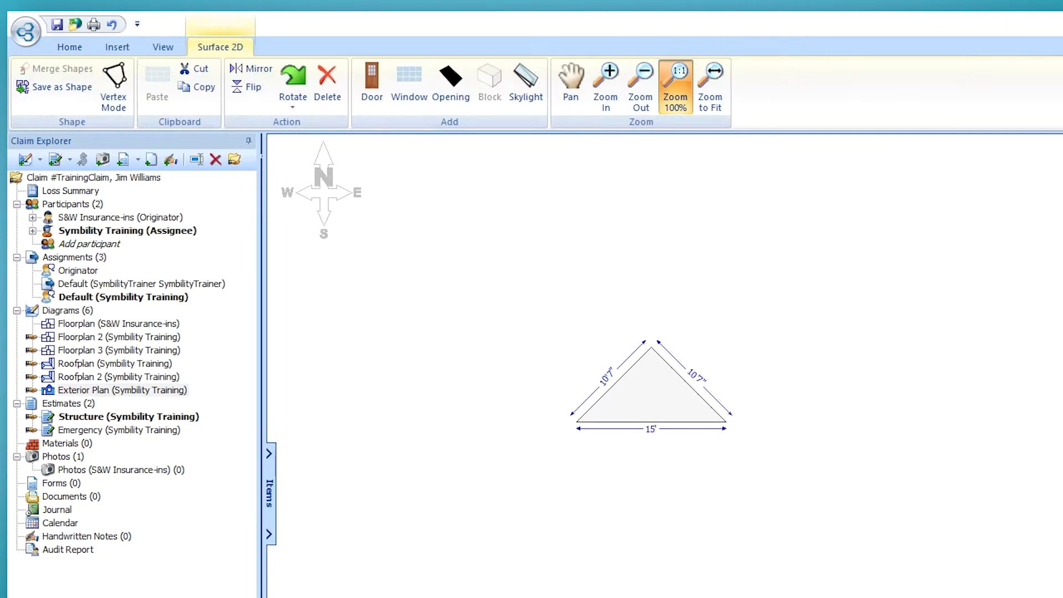
click(671, 476)
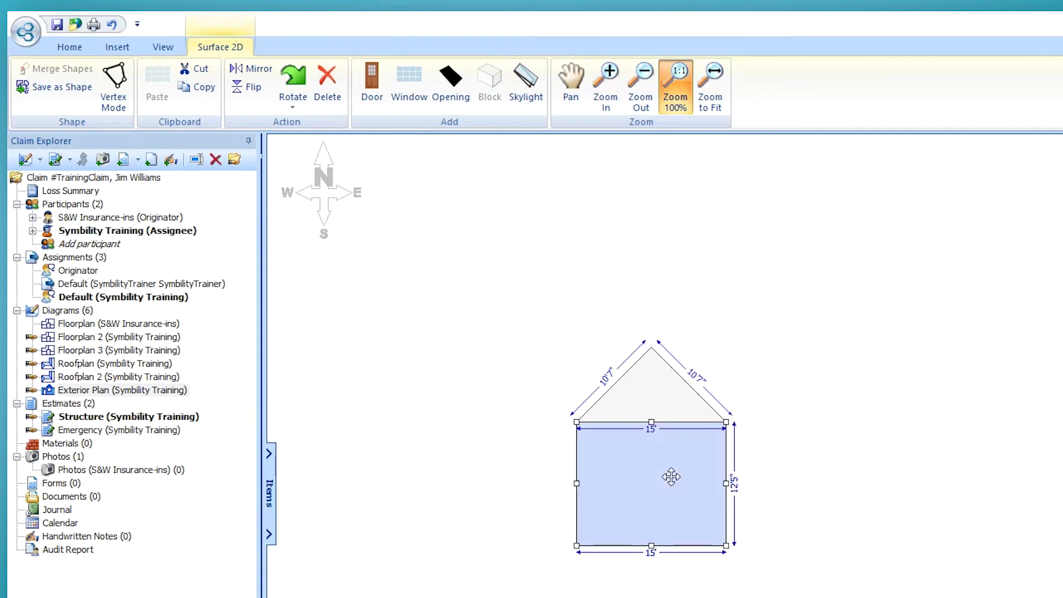
click(852, 499)
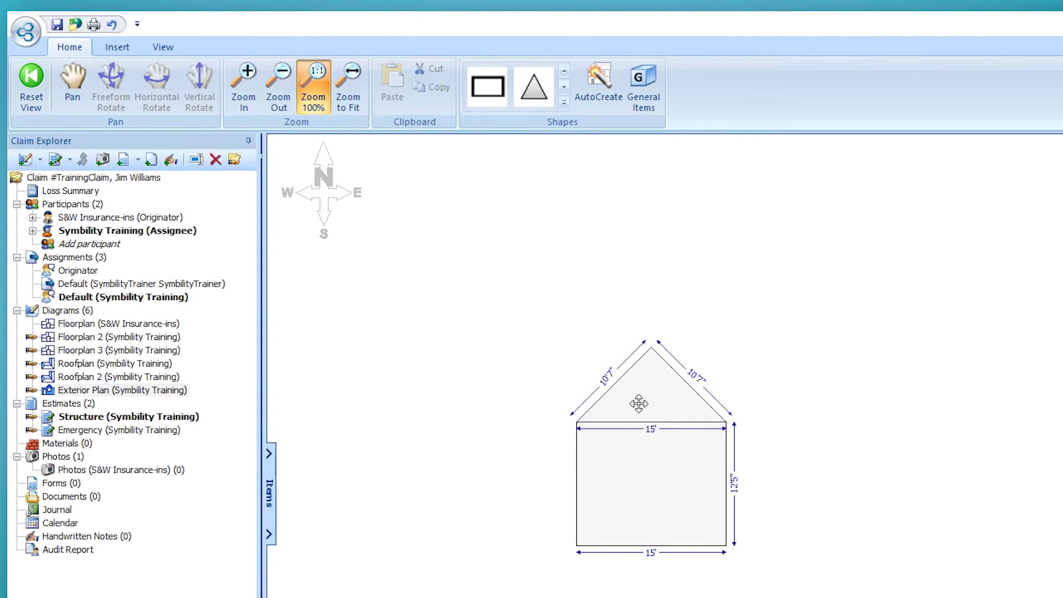
click(665, 494)
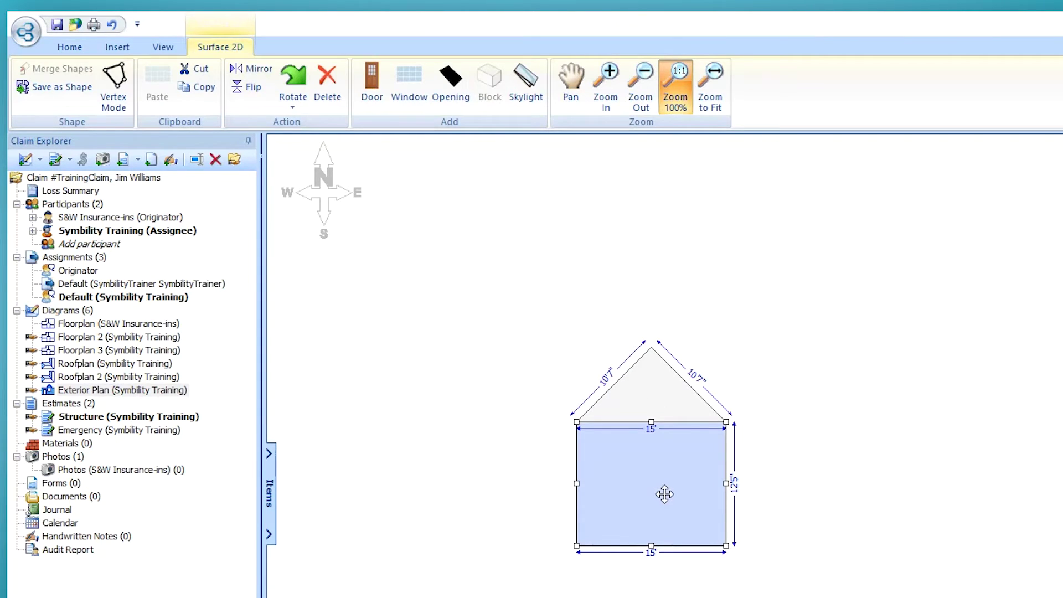
shift+click(646, 395)
click(823, 502)
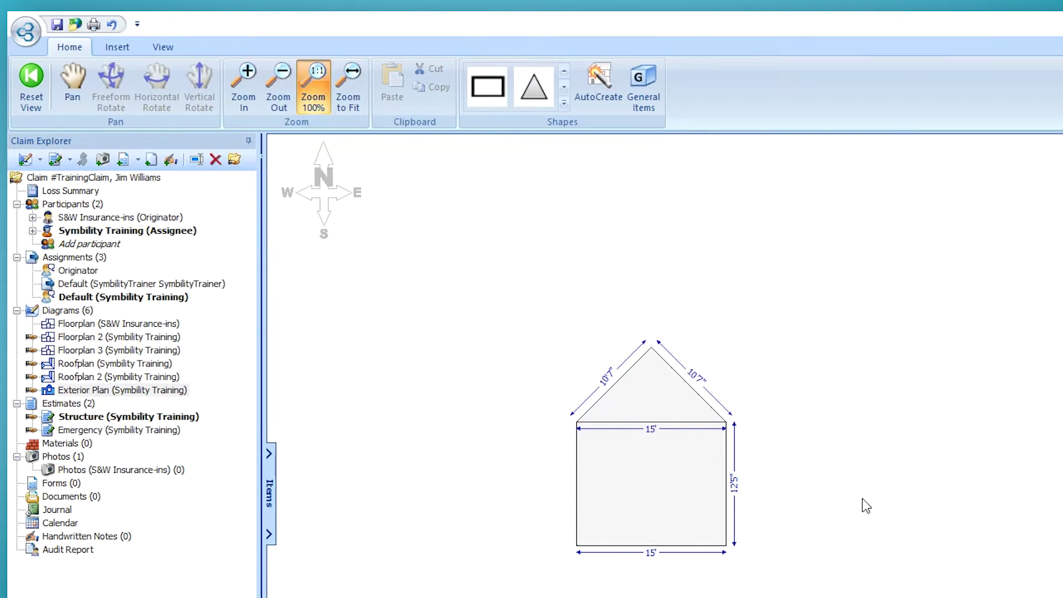
Step: Merge the triangle and rectangle into a single gable wall shape and move it slightly southwest
drag(826, 488, 639, 379)
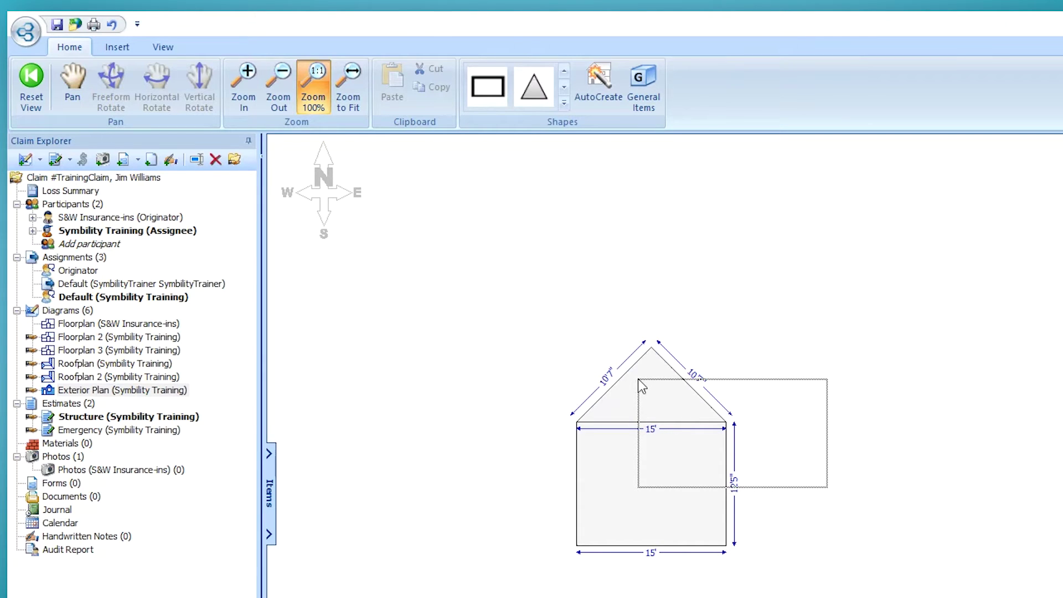
drag(638, 379, 638, 378)
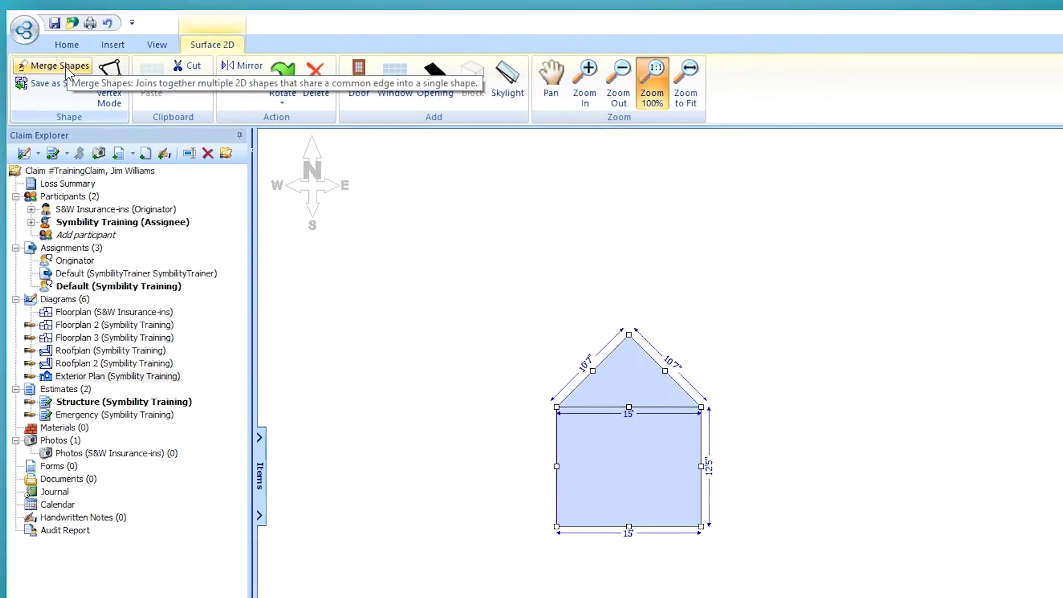
click(51, 54)
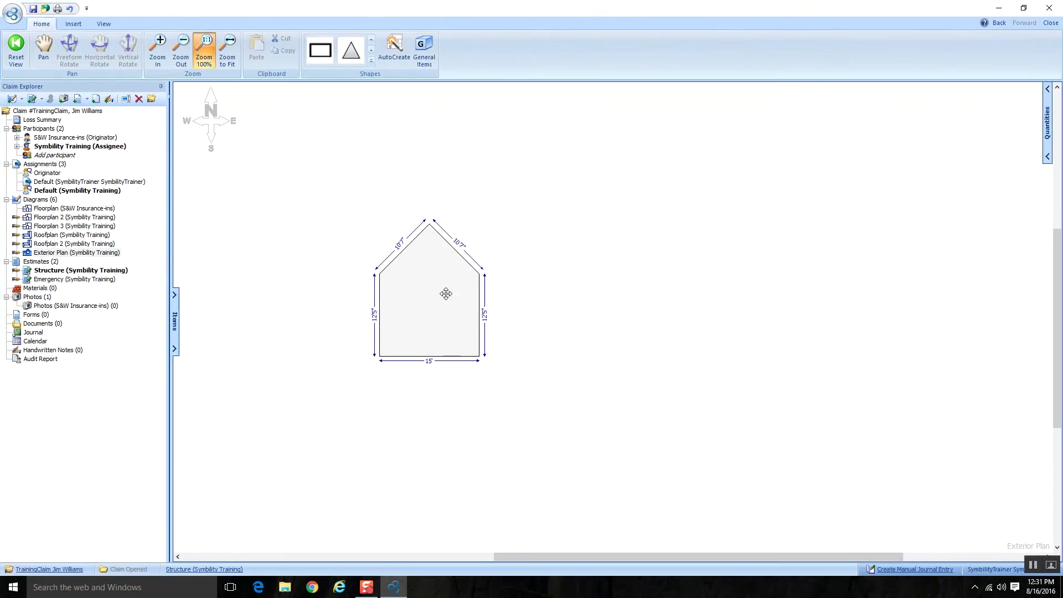
drag(447, 293, 426, 309)
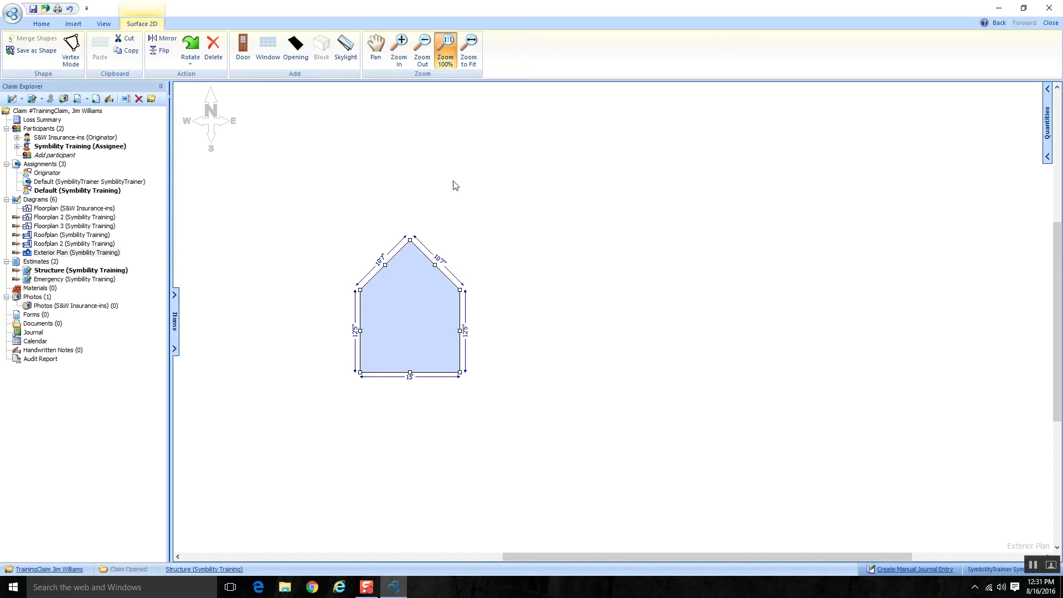
click(476, 214)
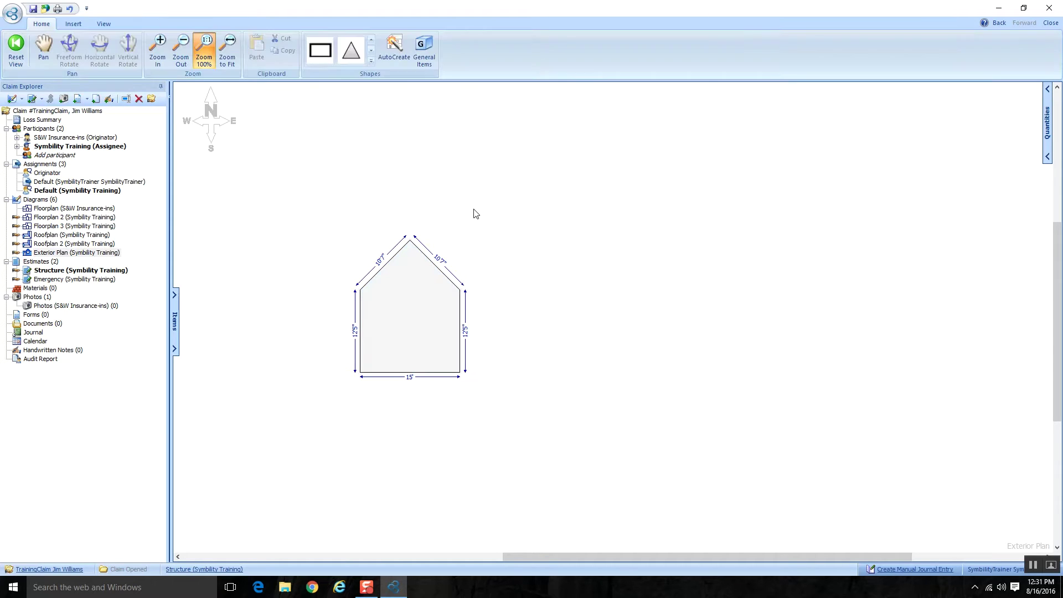
Step: Place a second rectangle east of the gable wall and size it 15' wide by 12'5" high
drag(325, 60, 548, 297)
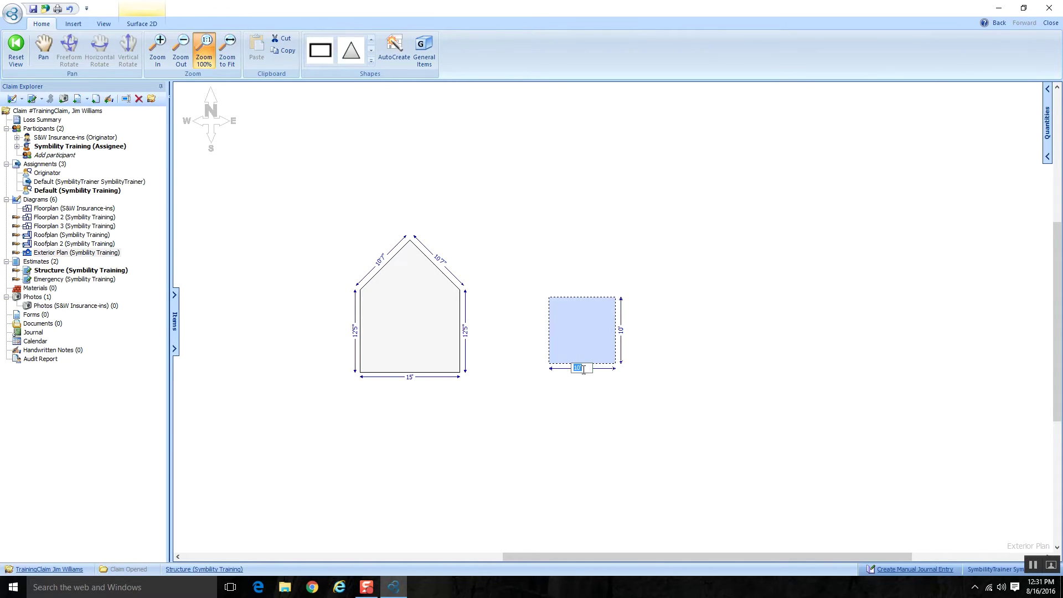
click(583, 369)
text(15)
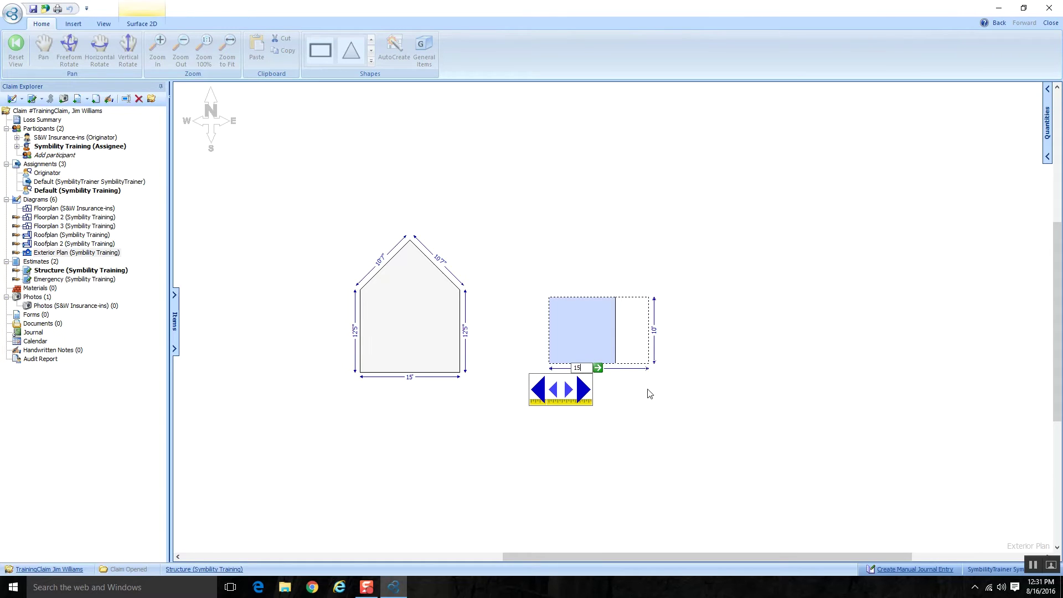
key(Return)
click(657, 336)
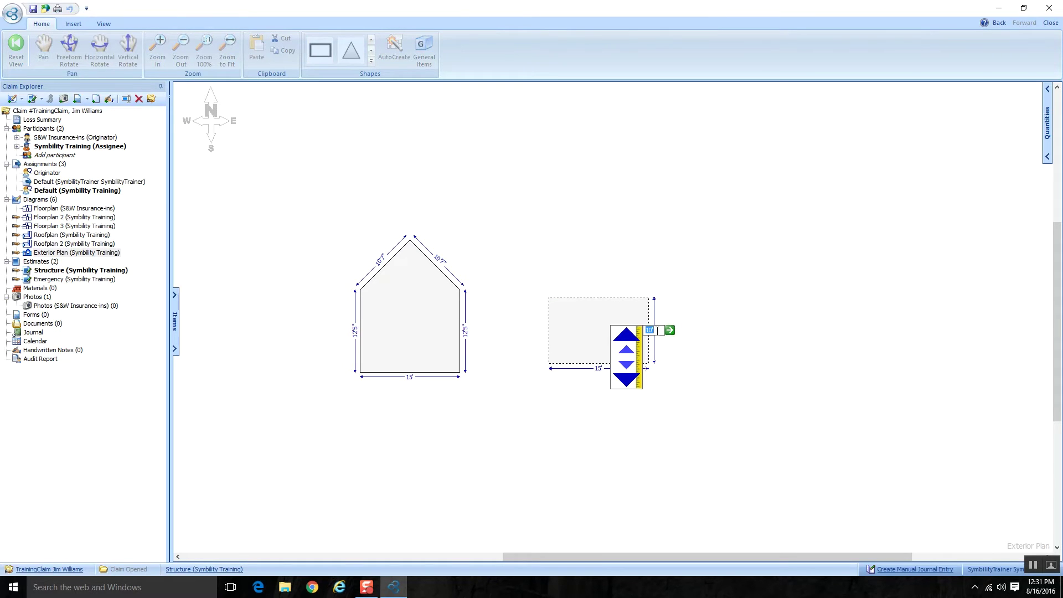
text(12)
key(Return)
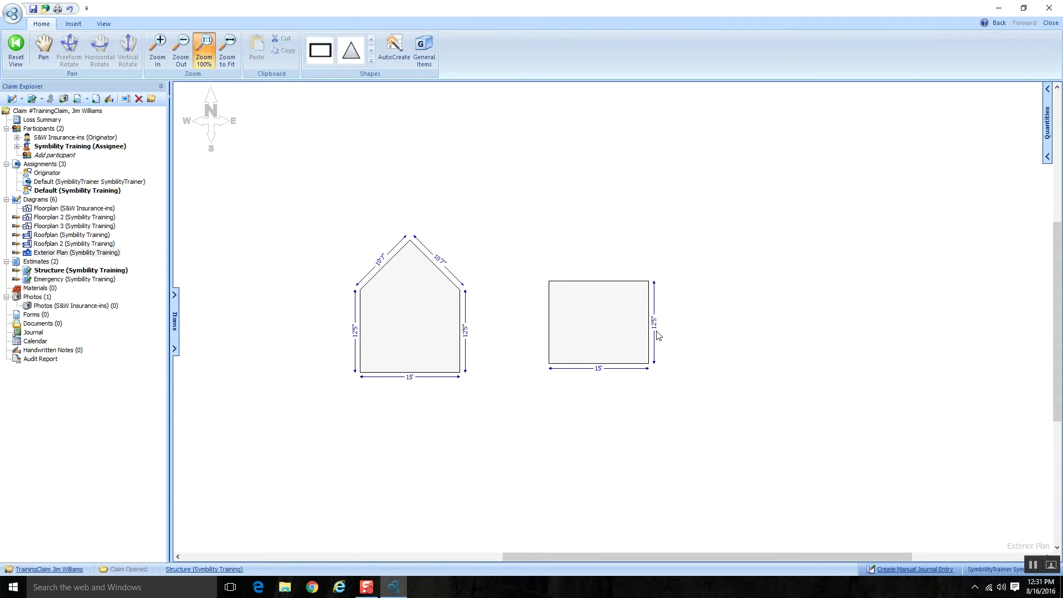
Step: Move the rectangle southwest and raise its top edge's midpoint in Vertex Mode to form a gable with 10'7" slopes
click(636, 324)
drag(636, 324, 612, 341)
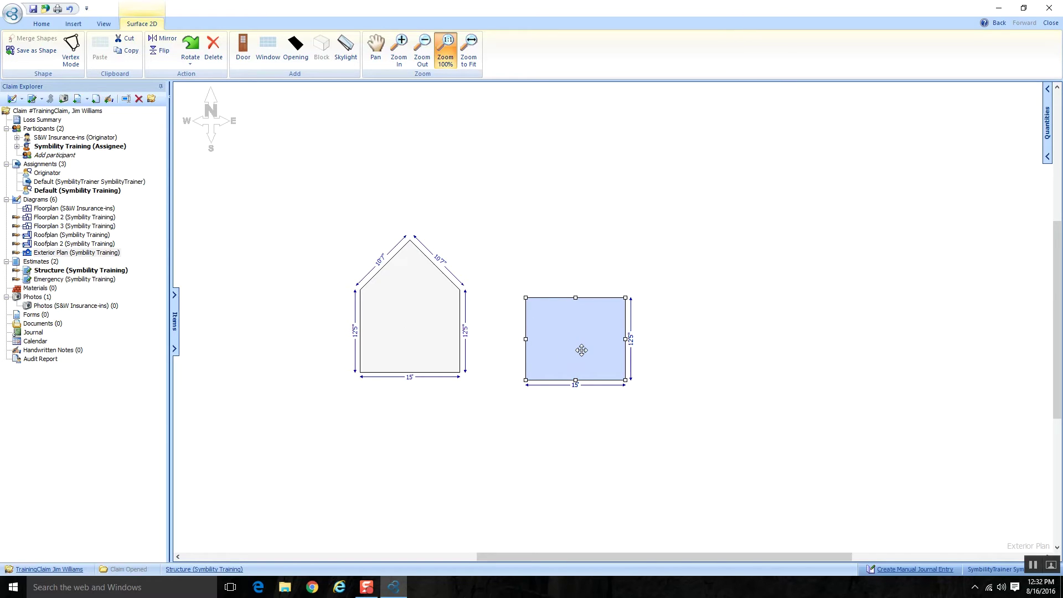
click(71, 48)
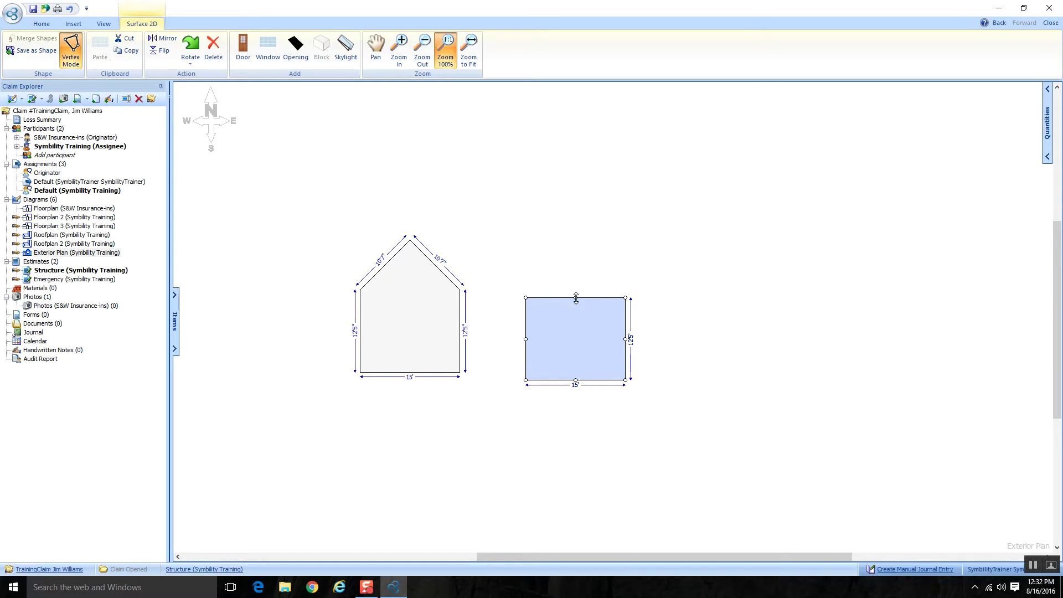
drag(576, 299, 577, 249)
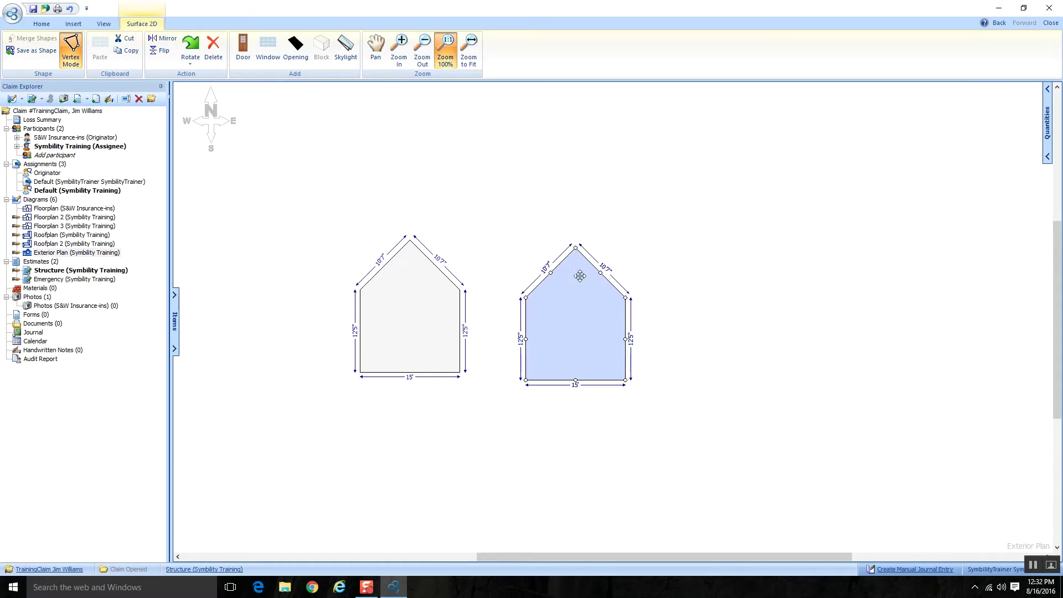
click(719, 387)
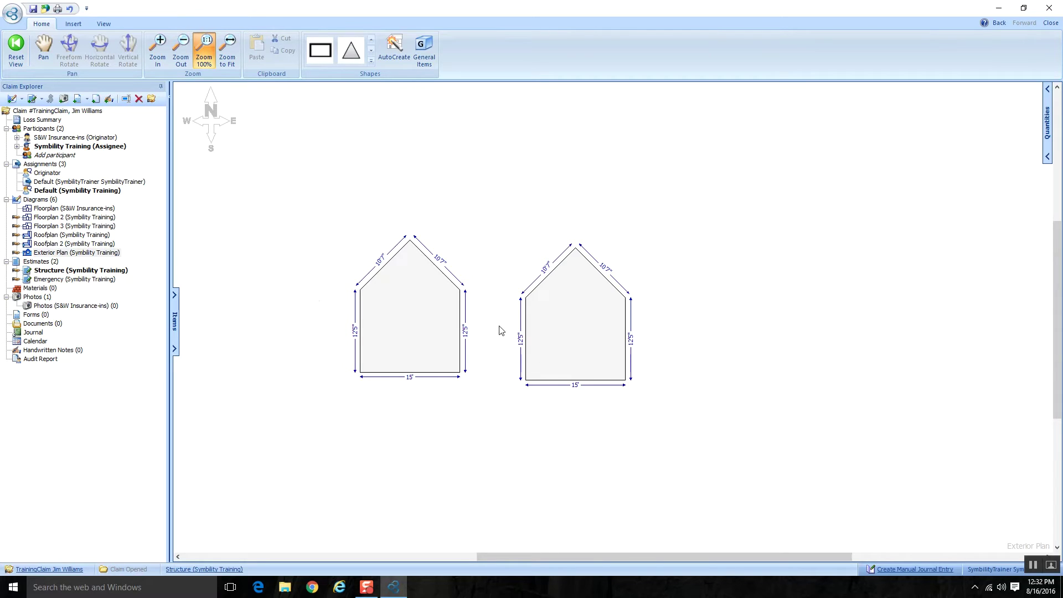
Step: Delete the eastern gable wall, leaving the western one
click(560, 352)
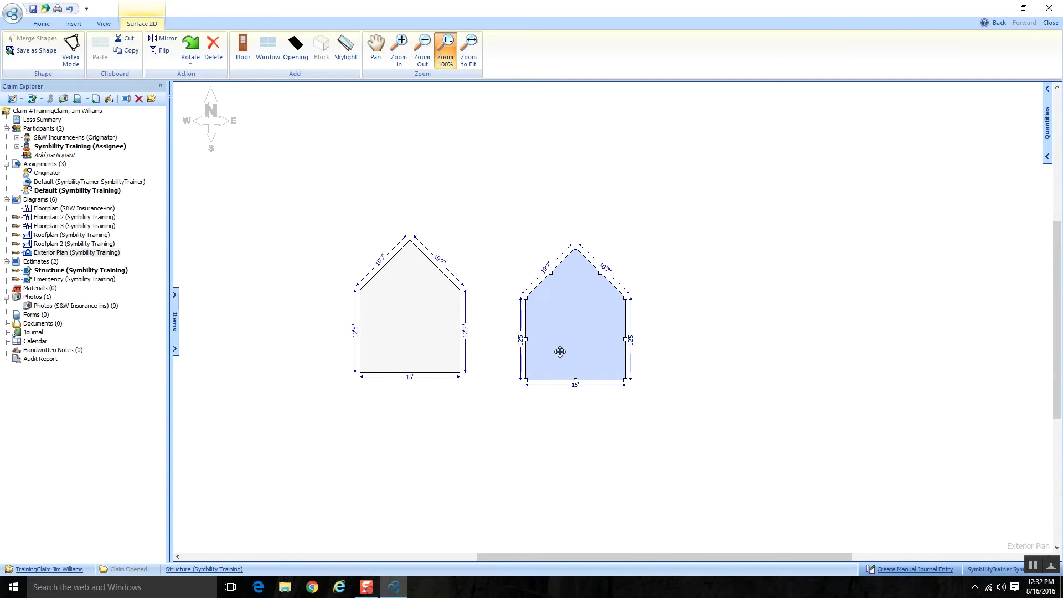
key(Delete)
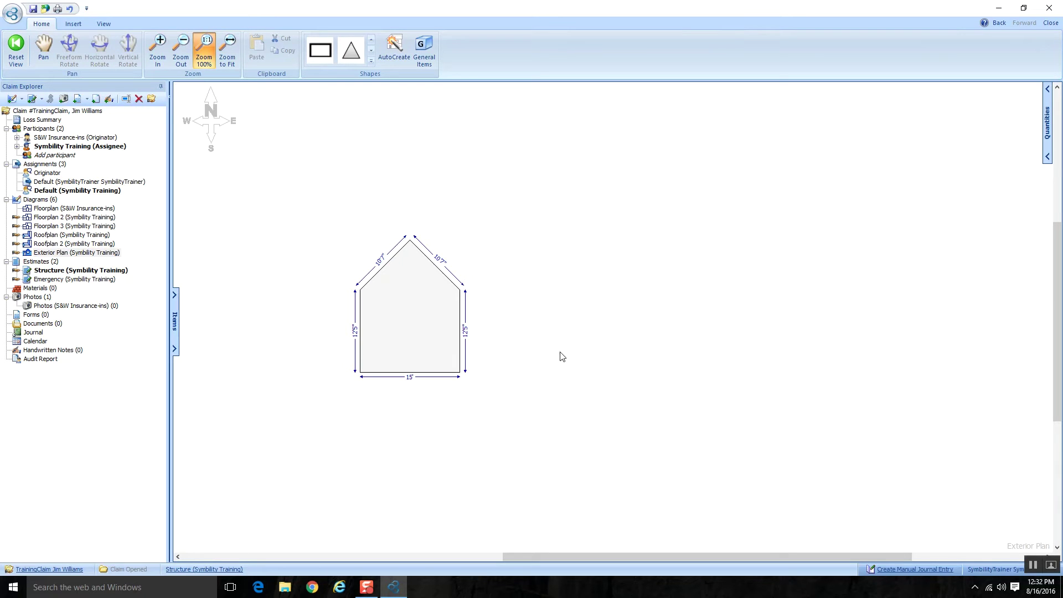
Step: Add a door at the middle of the gable wall's base and a 4' wide window west of it, 4'8" above the base
click(394, 310)
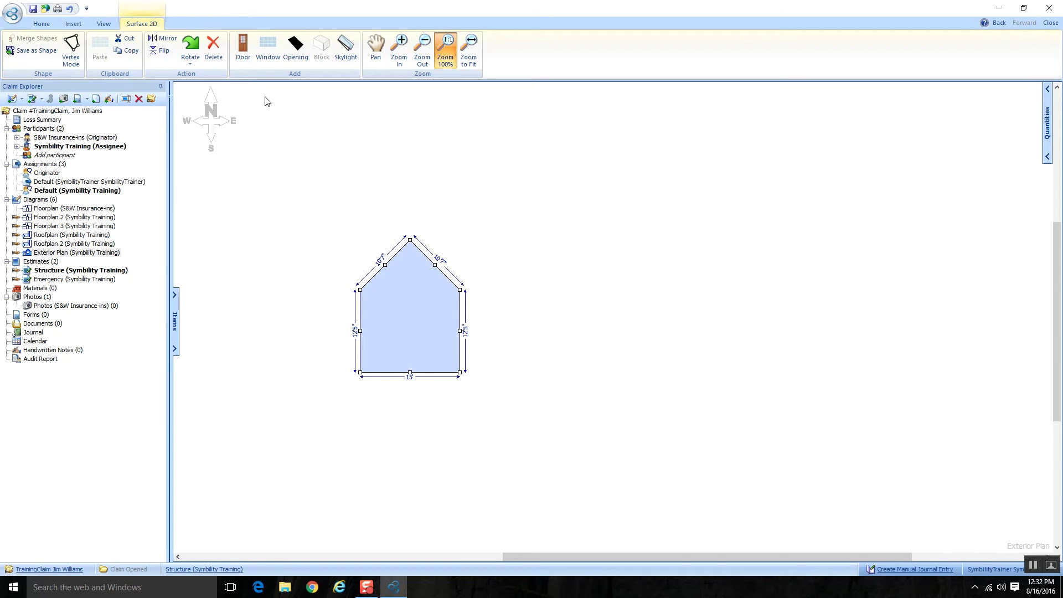
click(244, 50)
click(128, 47)
drag(386, 317, 382, 325)
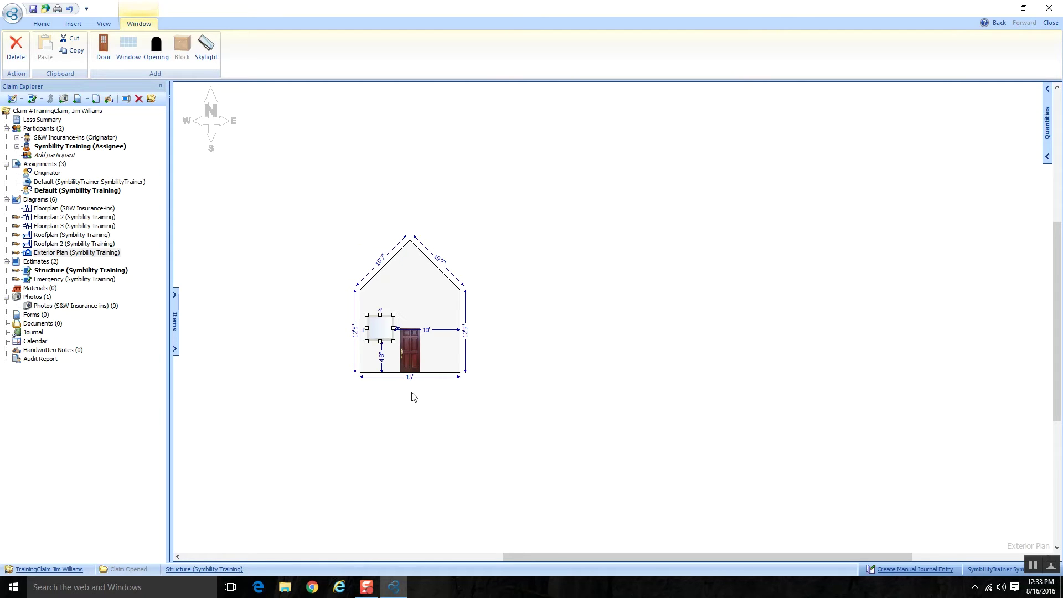
Step: Delete the remaining gable wall together with its door and window to empty the exterior plan
drag(498, 419, 322, 300)
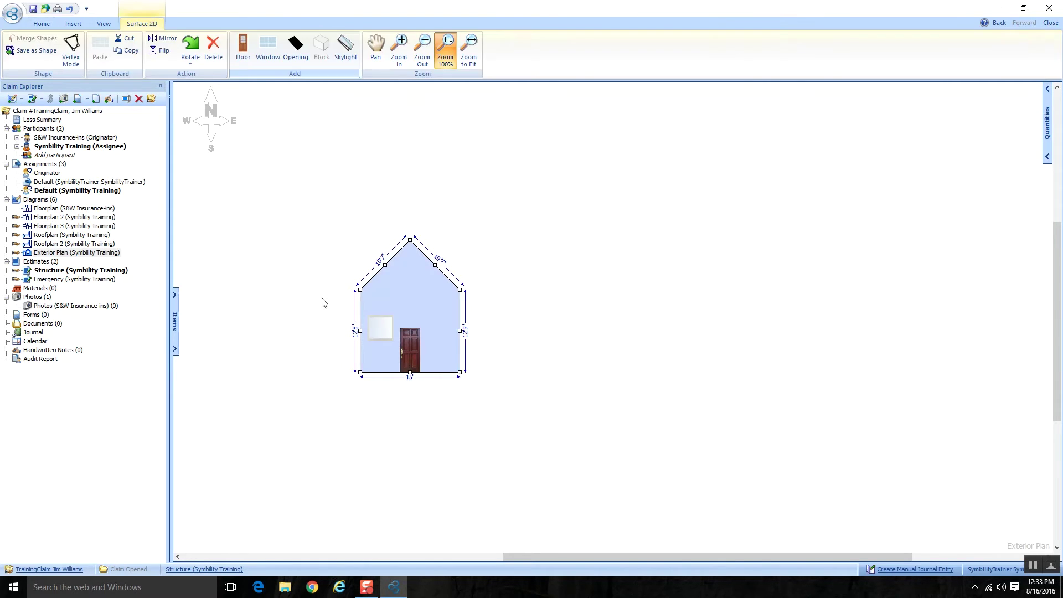
key(Delete)
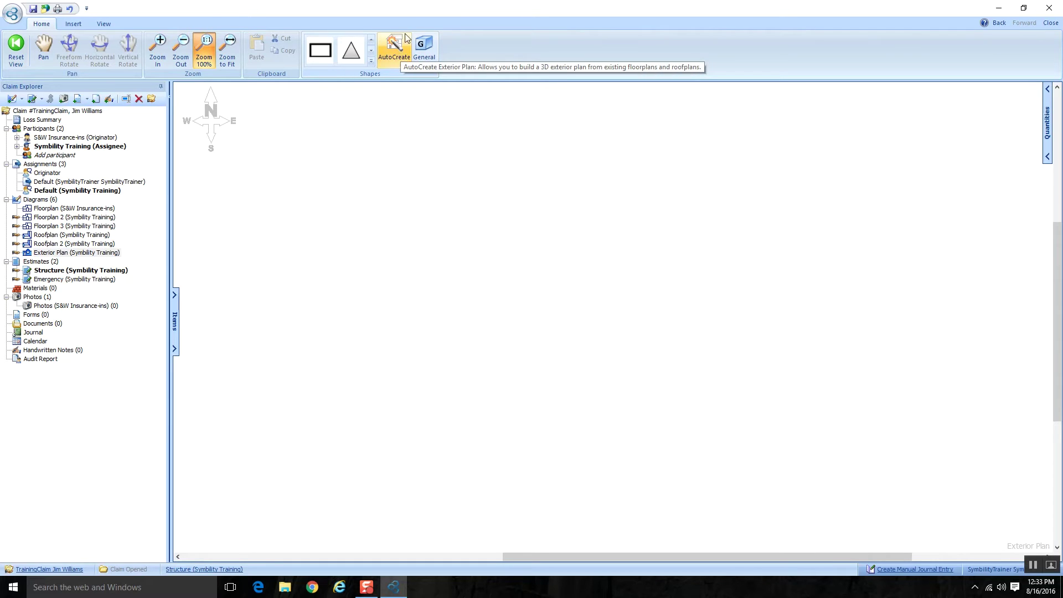
Step: Start an AutoCreate exterior plan and place Floorplan 2 as the first level, with 0" height above ground
click(391, 48)
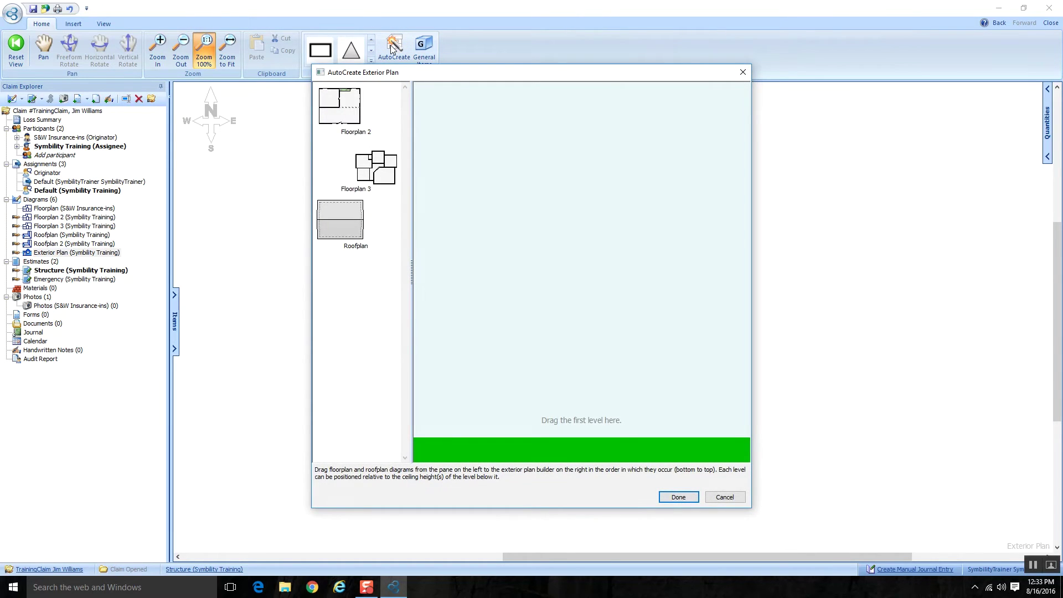
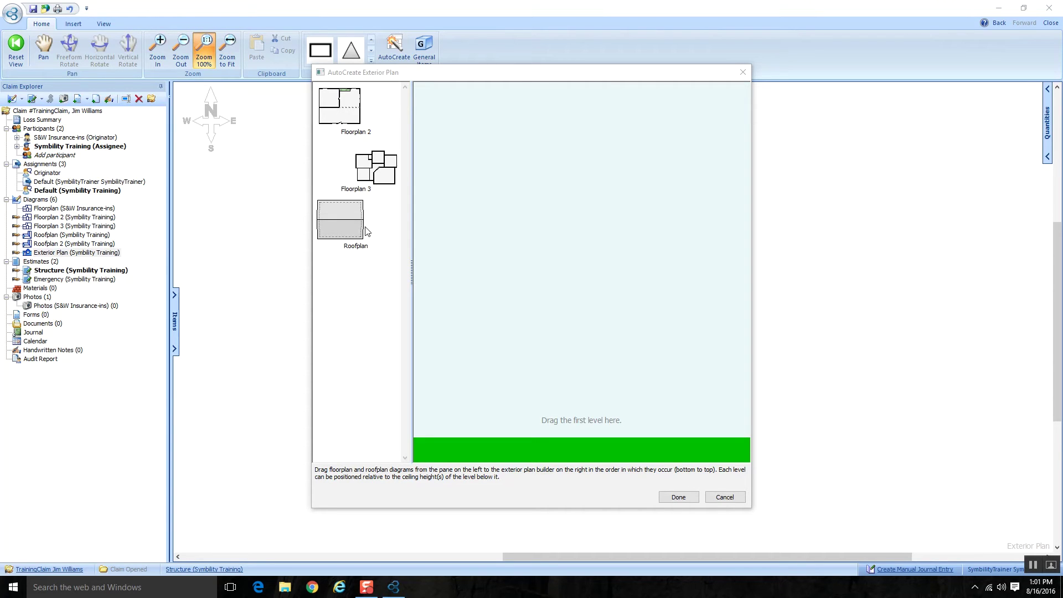
click(347, 112)
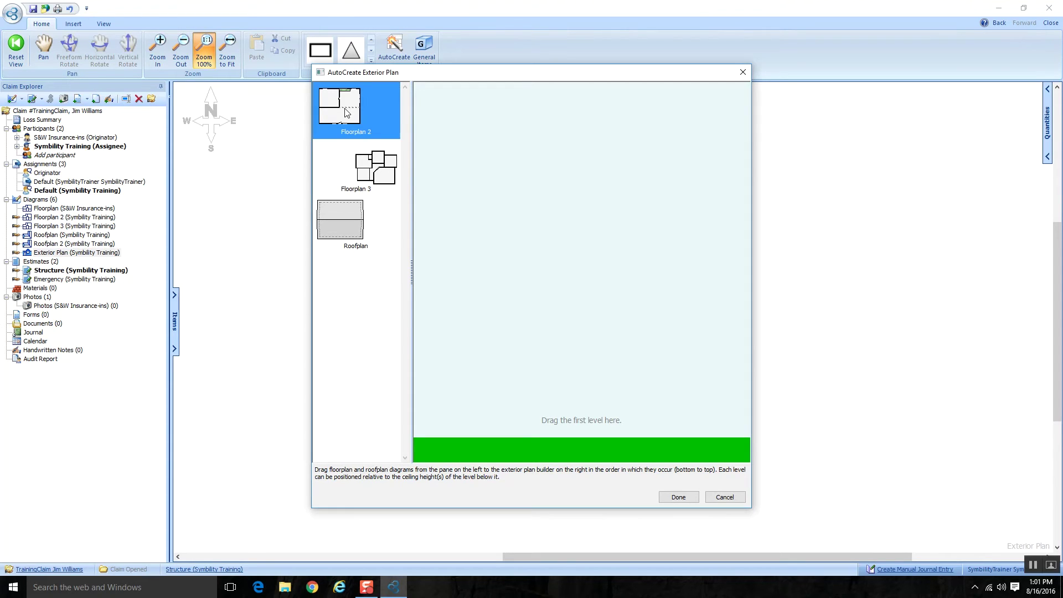
drag(346, 113, 530, 432)
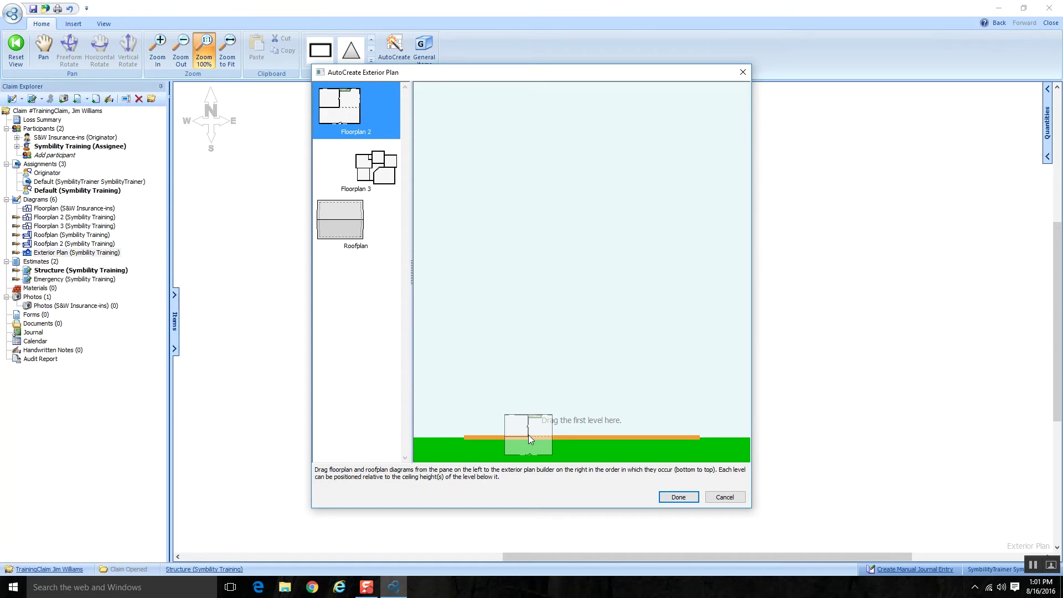
drag(529, 434, 528, 434)
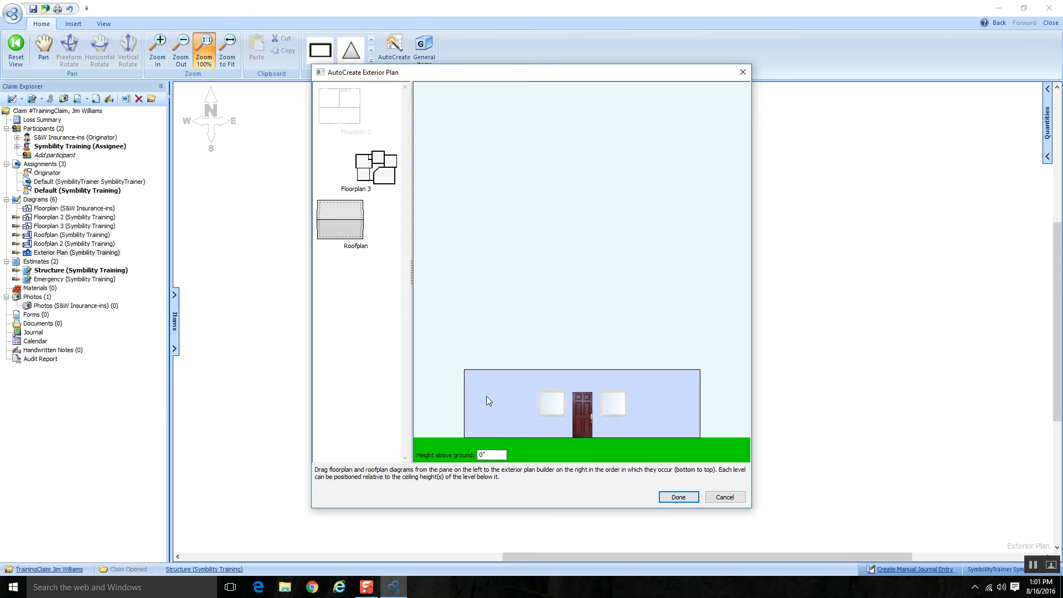
Step: Place Roofplan at ground level along with Floorplan 2 in the plan builder and generate the 3D exterior plan
click(343, 225)
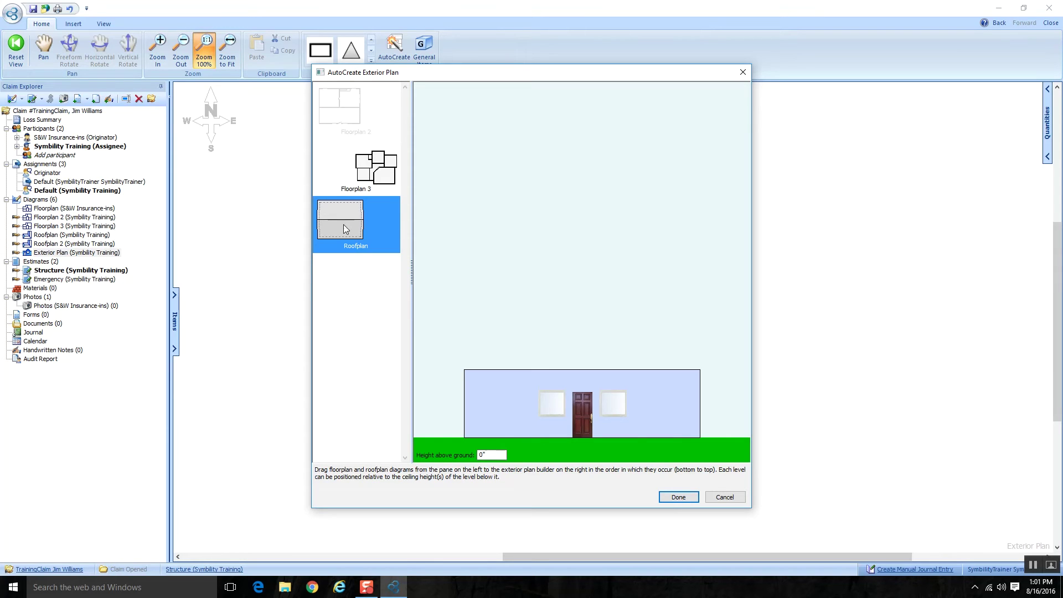
drag(343, 224, 492, 455)
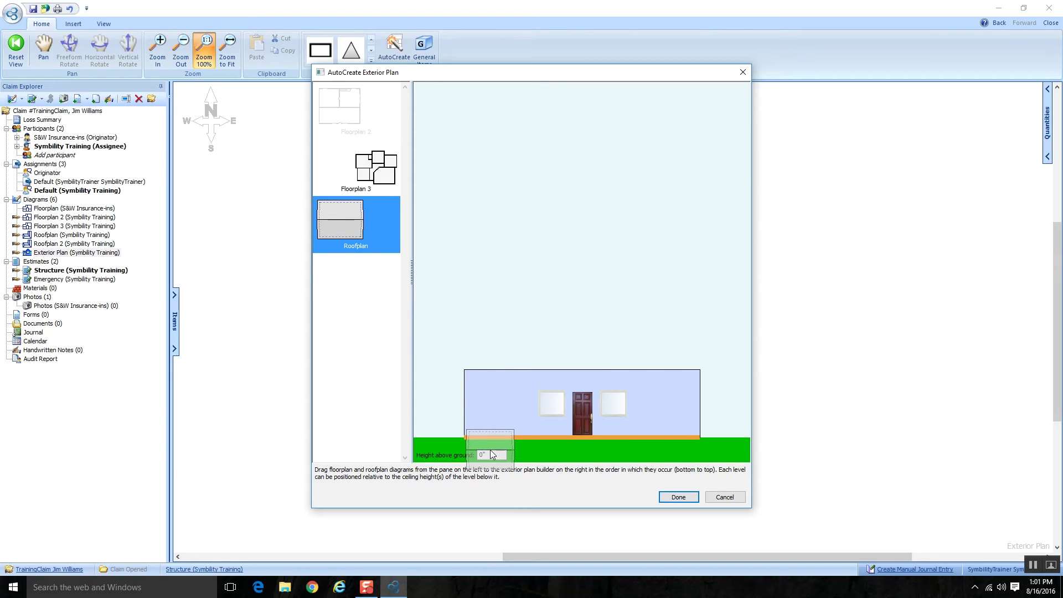
drag(490, 449, 490, 367)
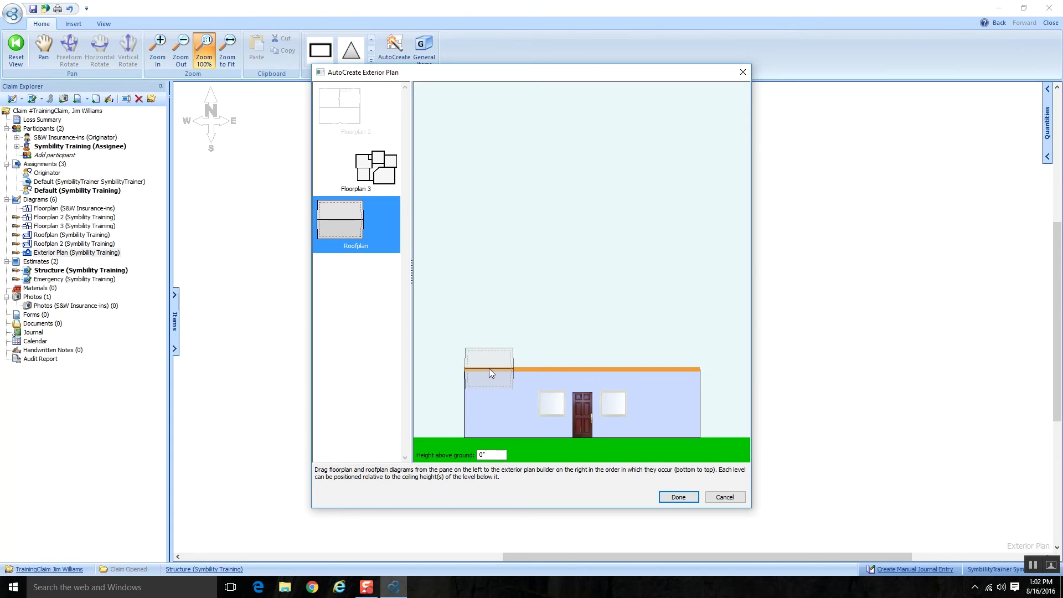
drag(489, 368, 488, 446)
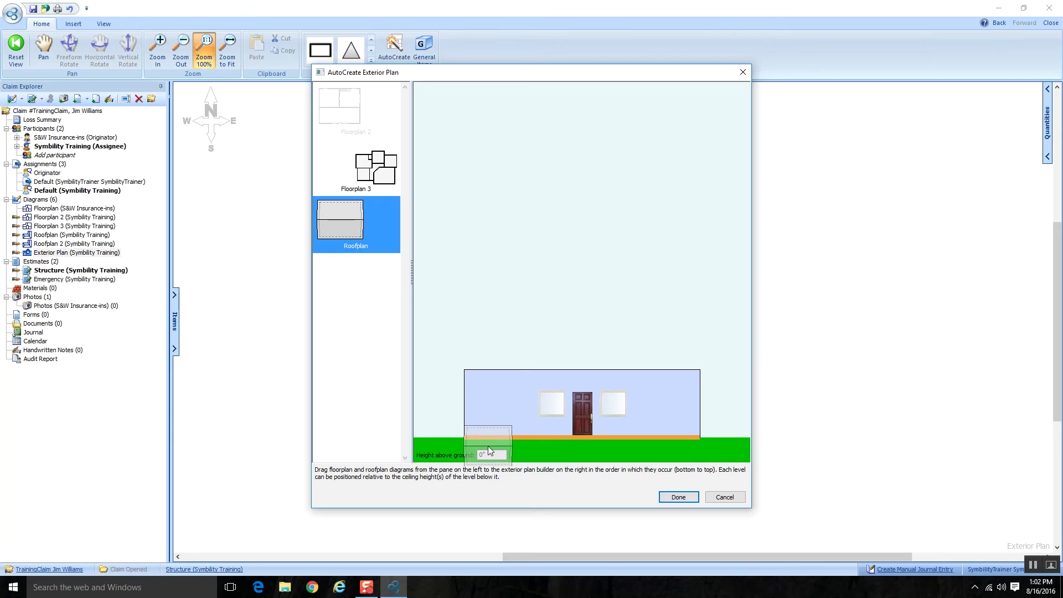
drag(487, 447, 488, 446)
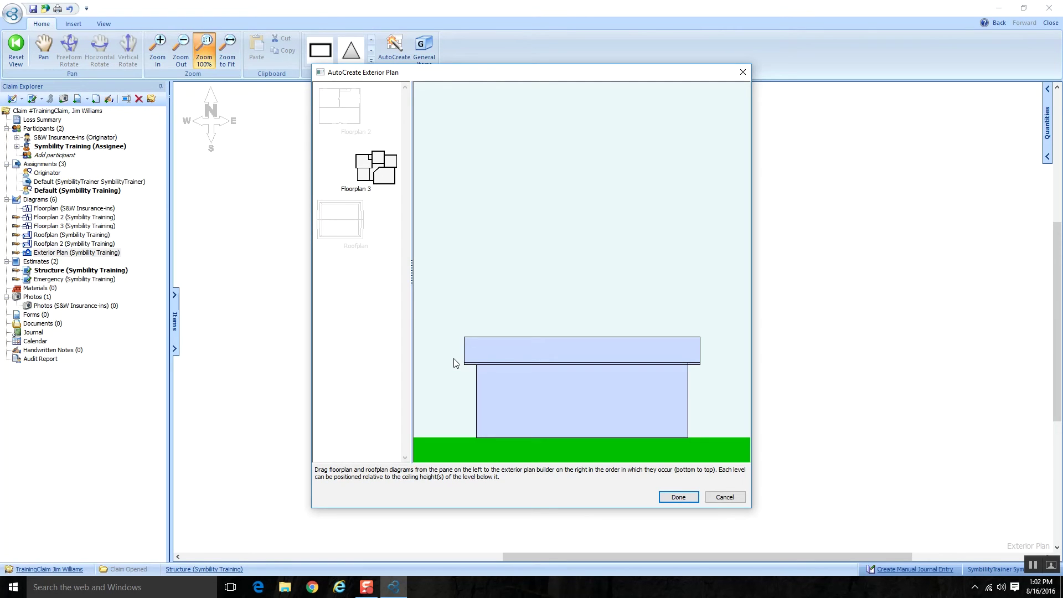
click(679, 498)
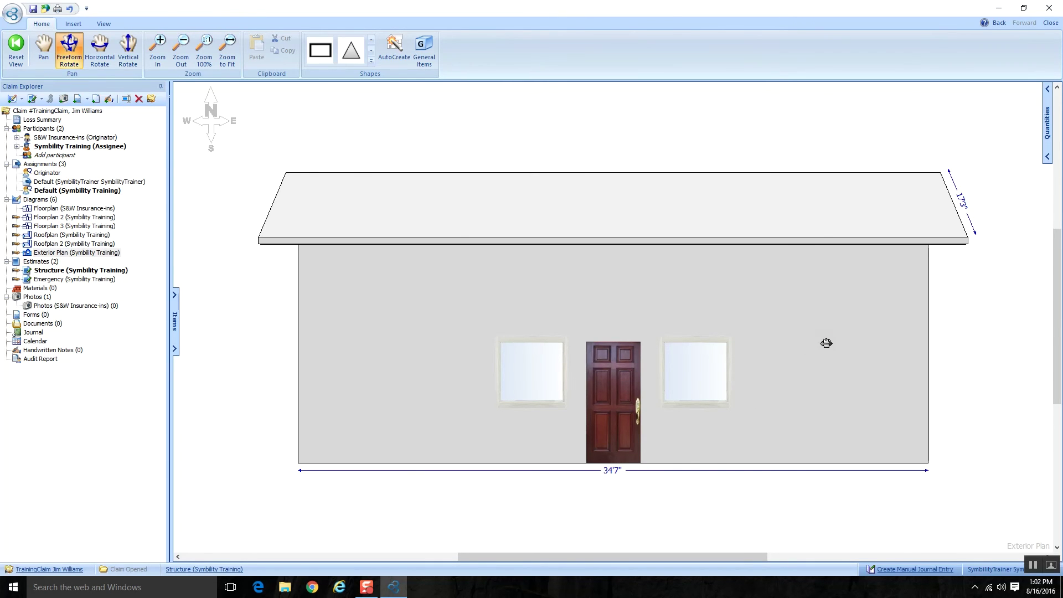
Step: Inspect the generated 3D building, compare it with the openings in Floorplan 2, and return to Exterior Plan
drag(827, 342, 798, 364)
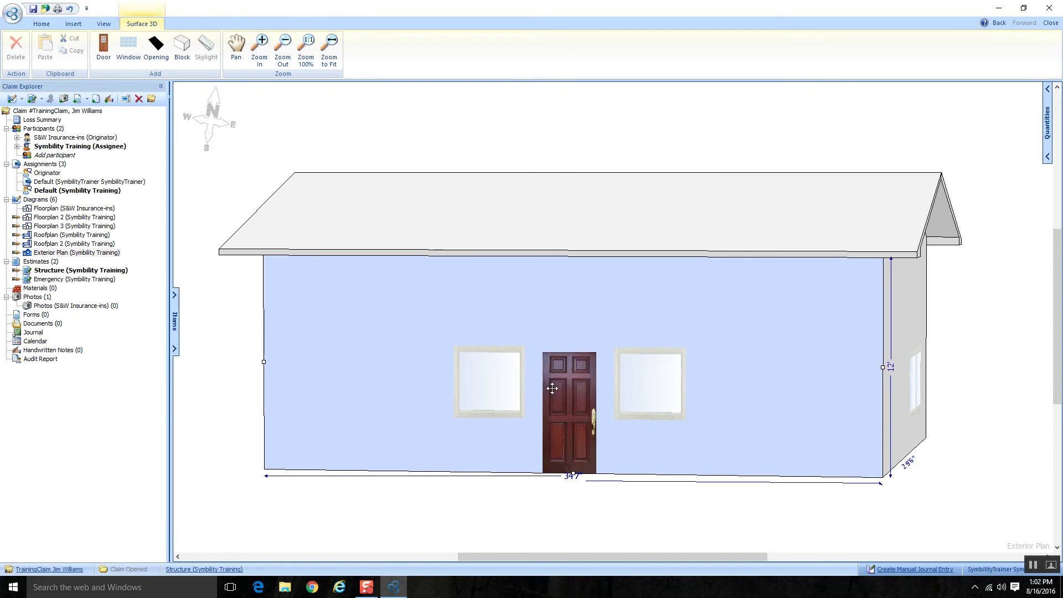
double_click(60, 219)
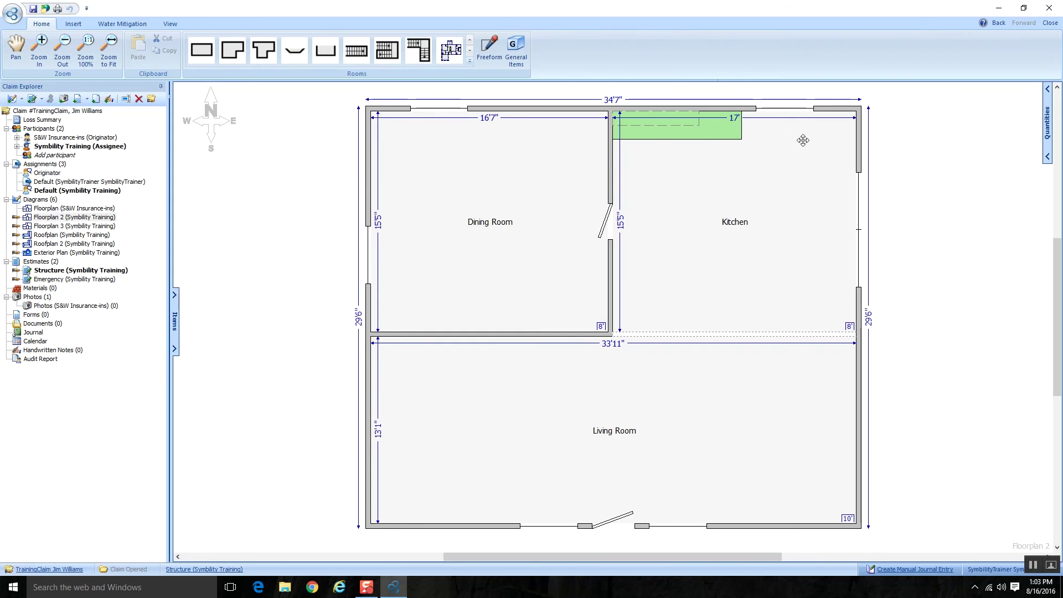
double_click(106, 254)
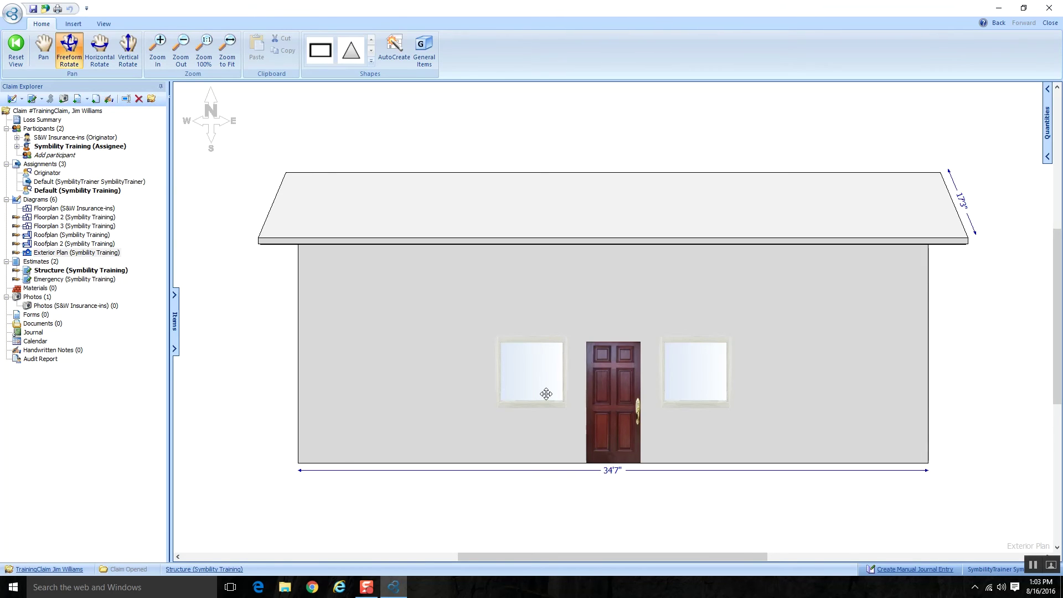
Step: Add a 4' by 4' window to the front wall, about 5'8" from its west edge and 3' above the base
click(418, 393)
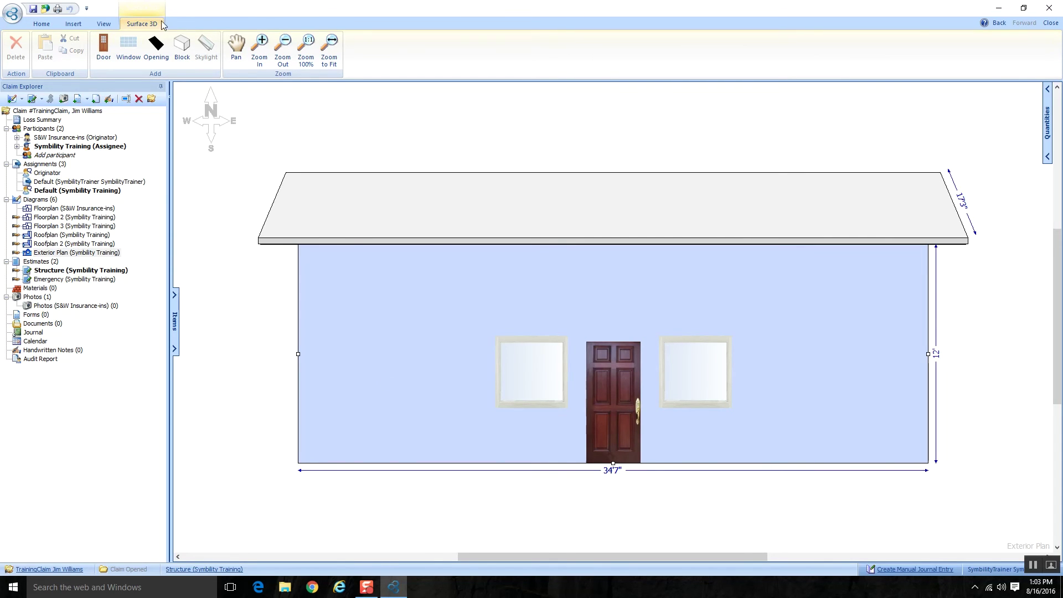
click(128, 47)
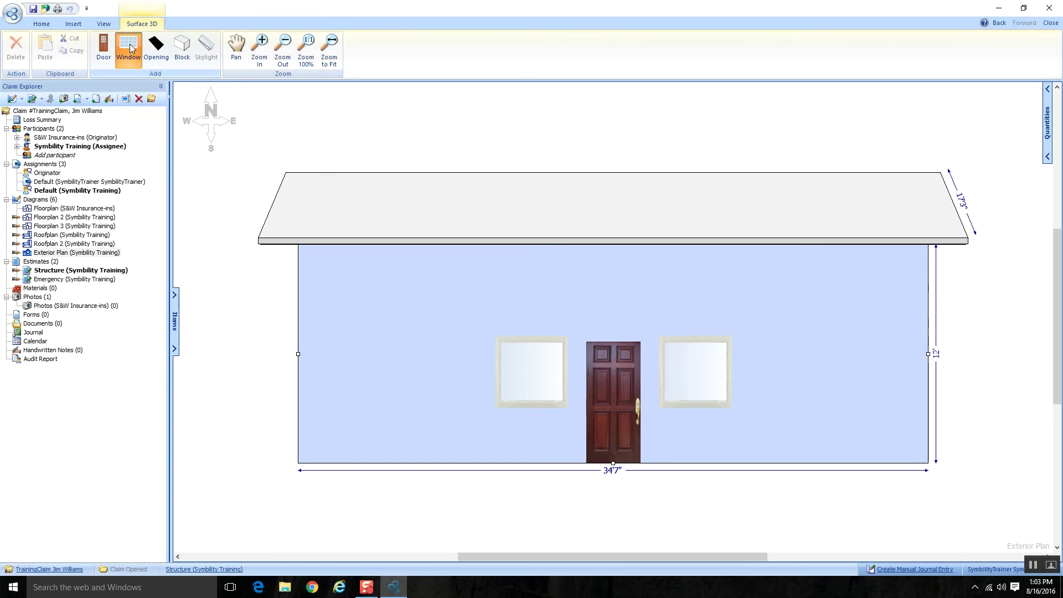
drag(444, 334, 441, 352)
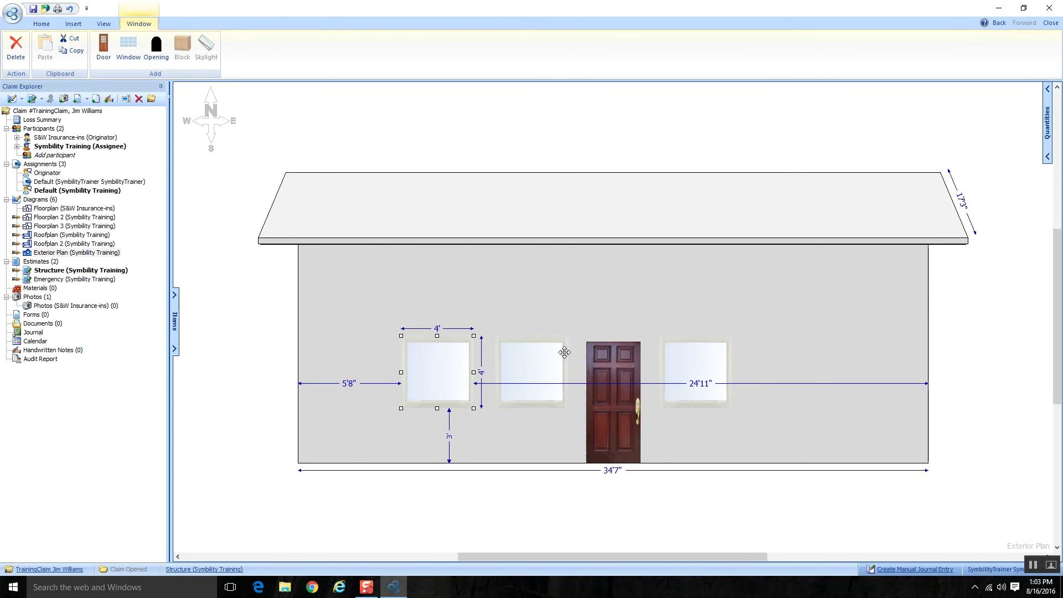
click(471, 323)
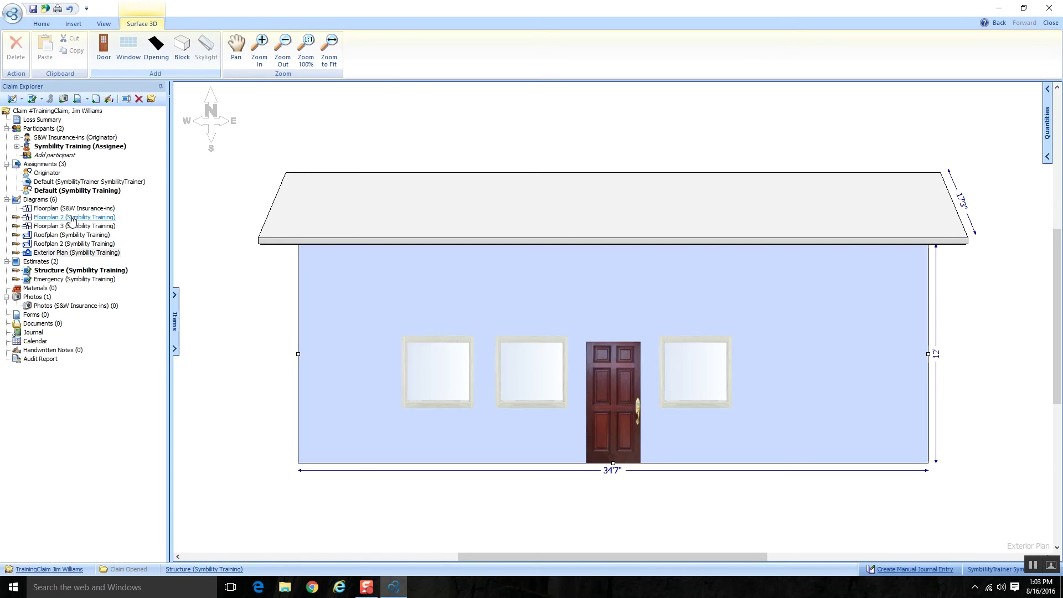
Step: Check the placement of the window just west of the front door, and examine the building's east side and front
click(529, 379)
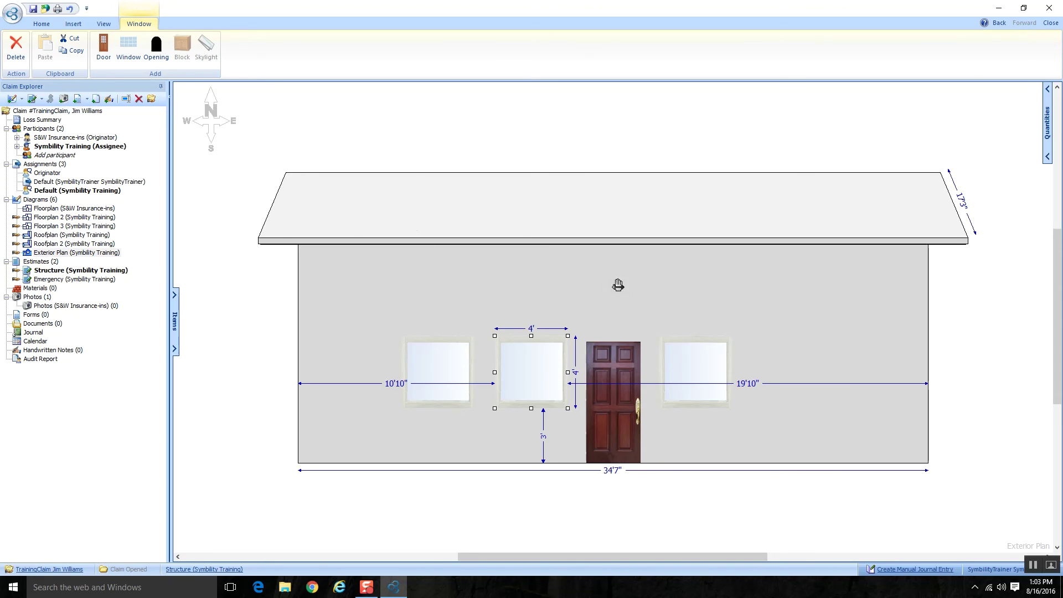
double_click(833, 287)
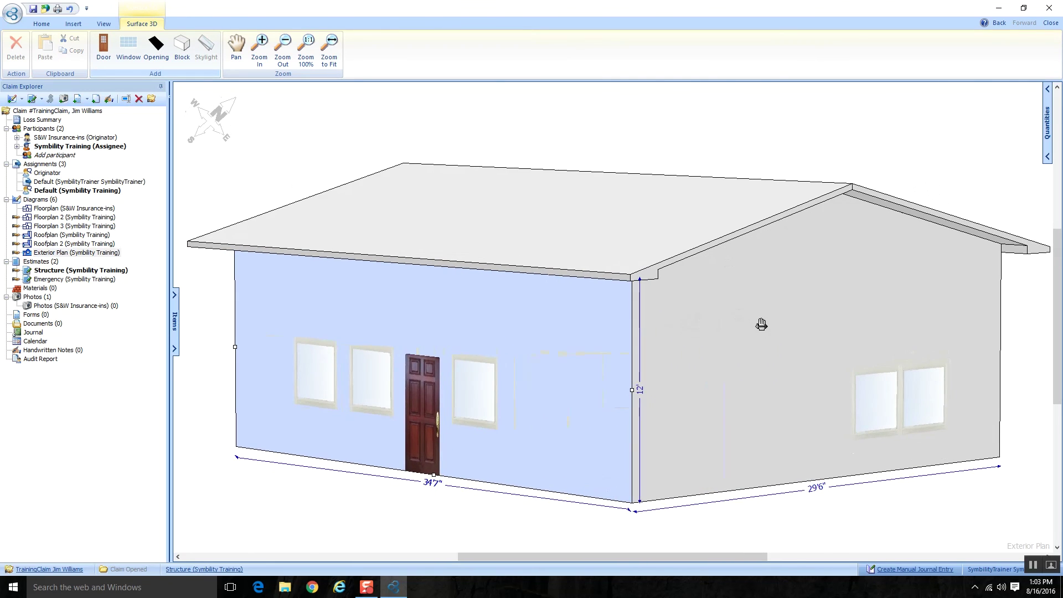
click(762, 324)
drag(554, 336, 732, 330)
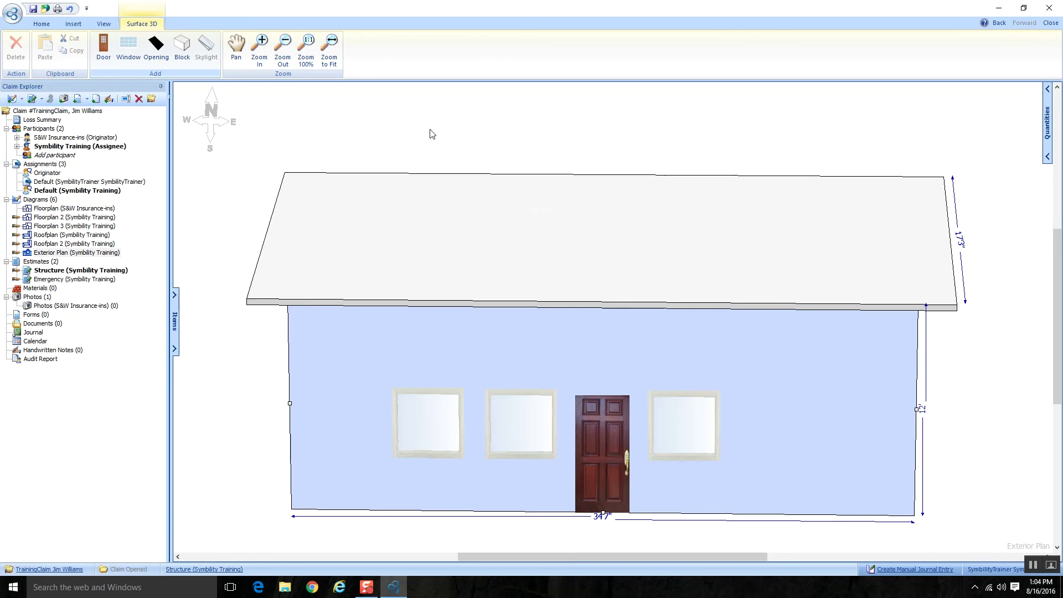
Step: Regenerate the 3D exterior plan with AutoCreate, using only Roofplan as the first level
click(42, 24)
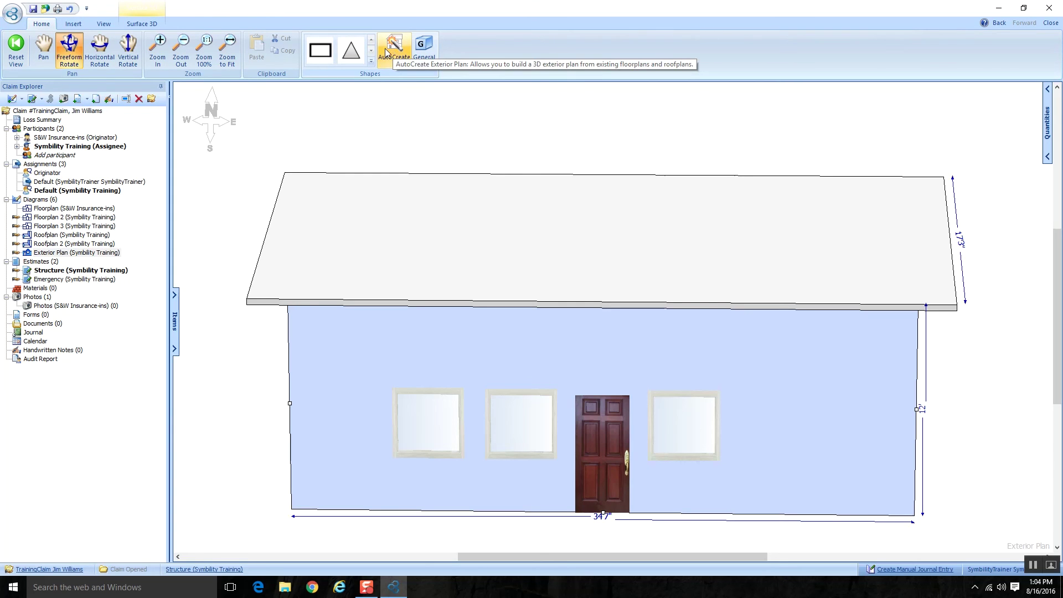
click(395, 49)
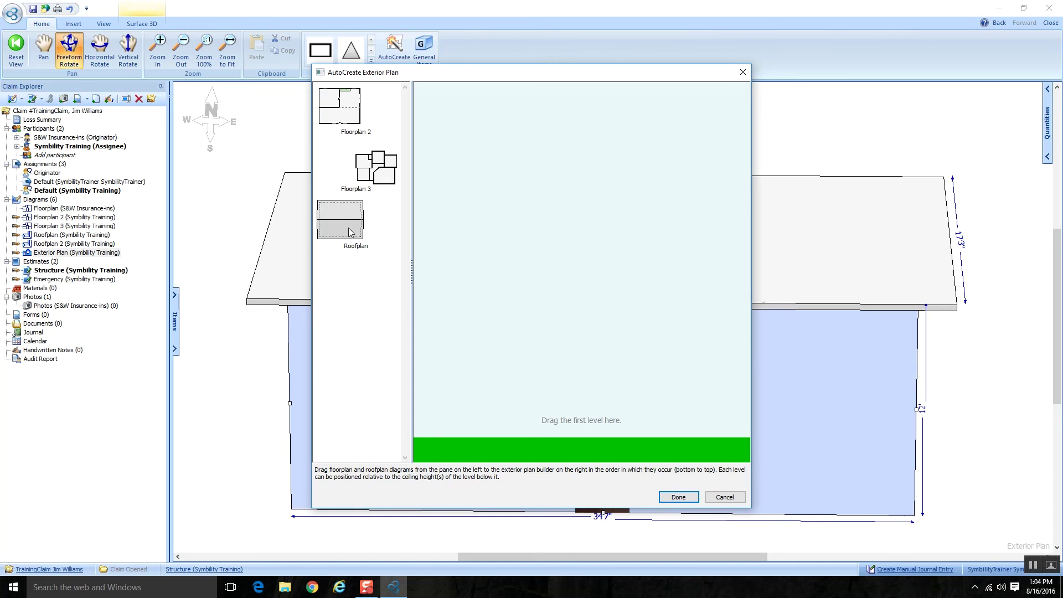
drag(339, 226, 580, 425)
click(691, 494)
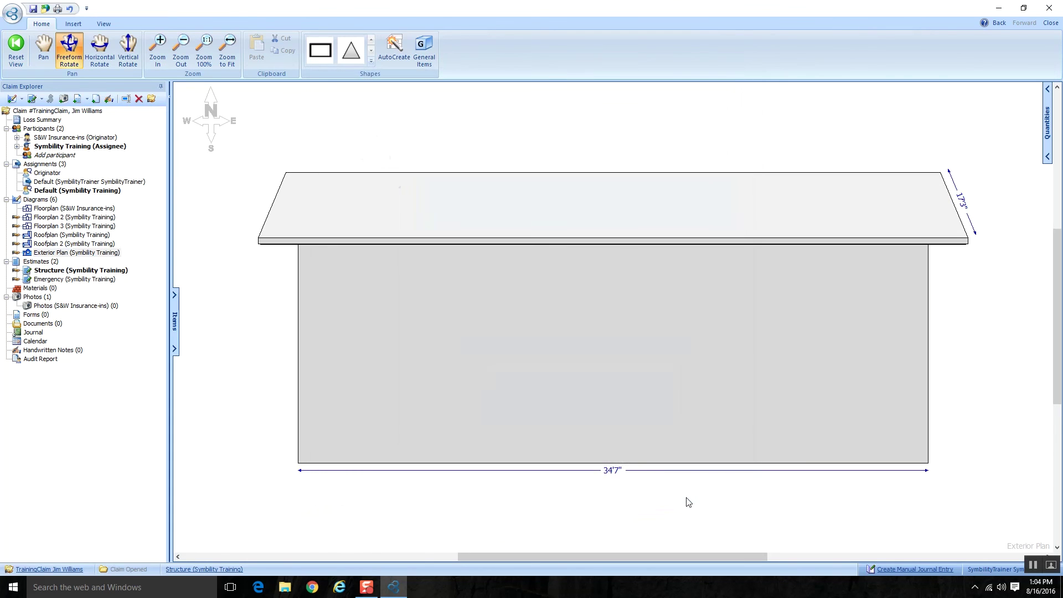
Step: Add a door to the blank front wall and a 4' by 4' window 10'10" from its west edge and 4' above the base
drag(755, 408, 925, 389)
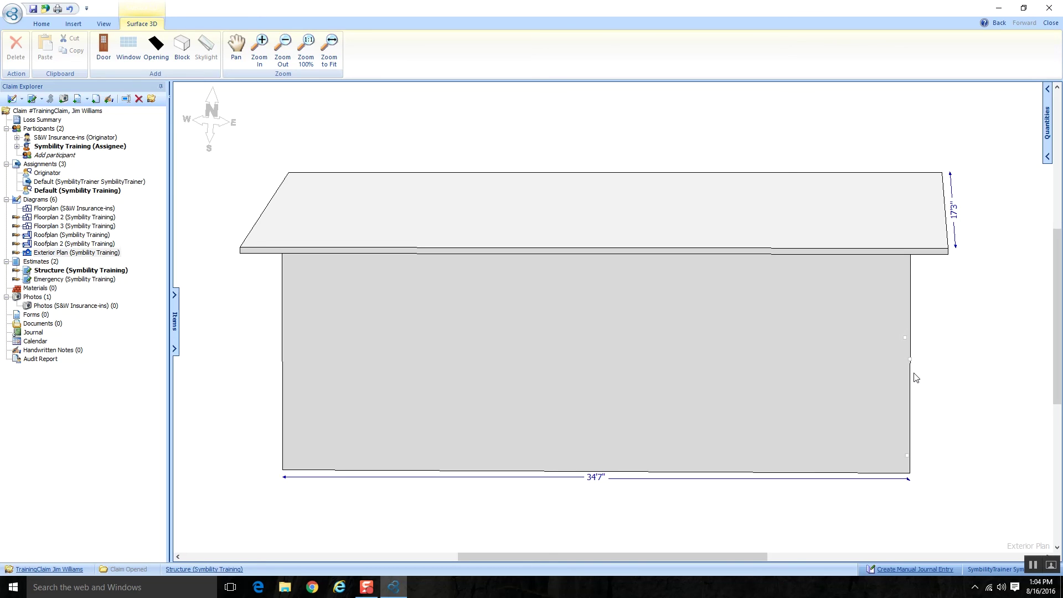
drag(885, 367, 806, 381)
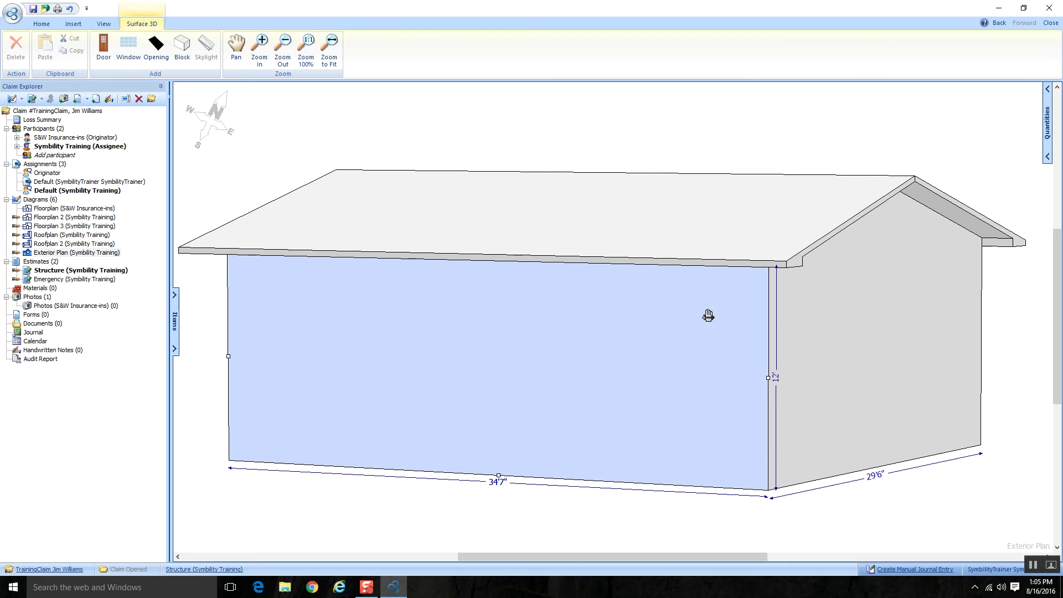
drag(705, 311, 802, 356)
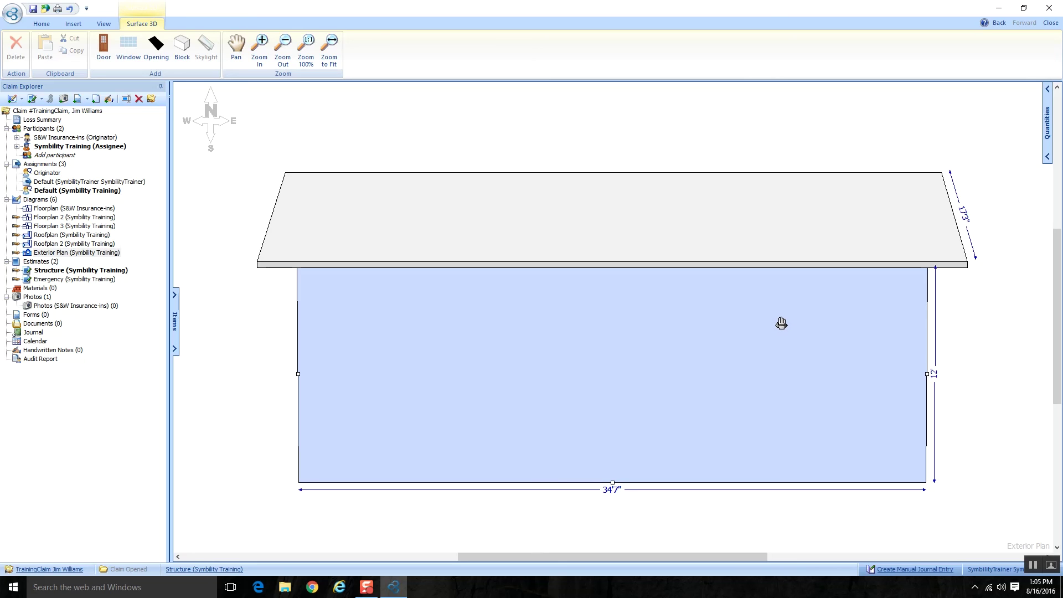
click(102, 50)
click(129, 47)
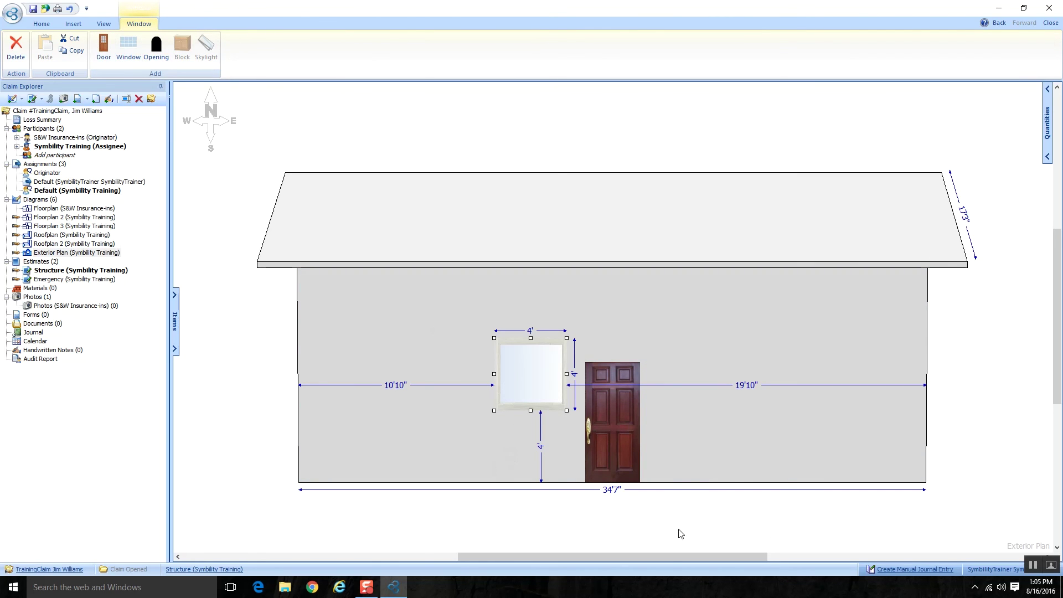
click(805, 526)
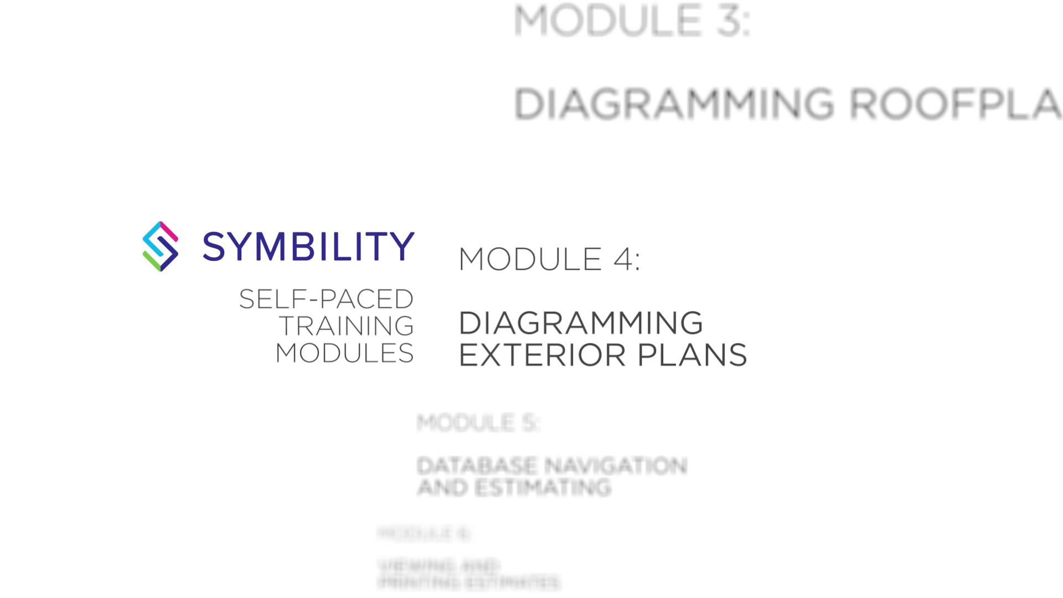